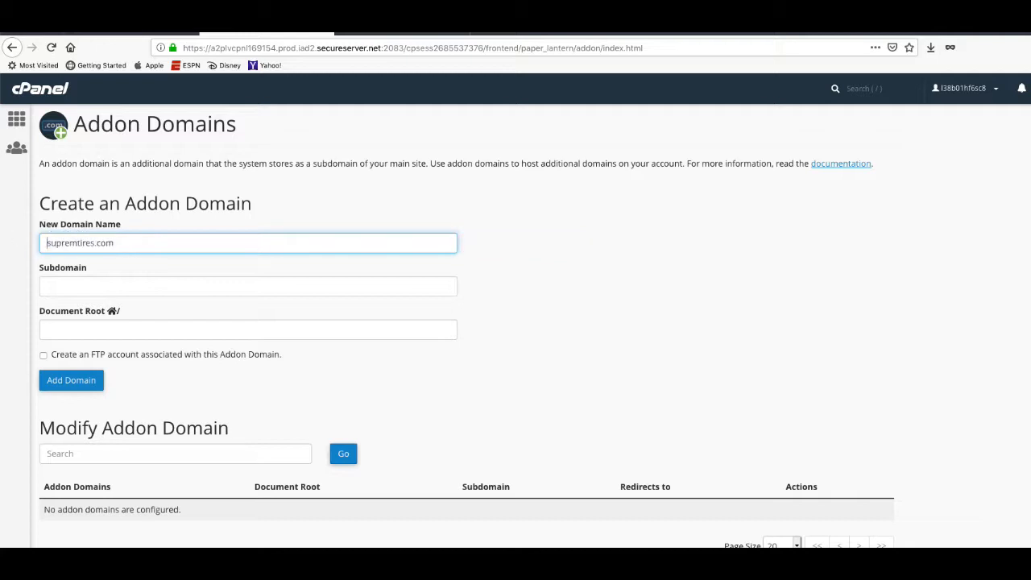
Add the supremtires.com addon domain (subdomain supremtires, root /supremtires.com) and return to cPanel home.
{"action": "left_click", "coordinate": [28, 261]}
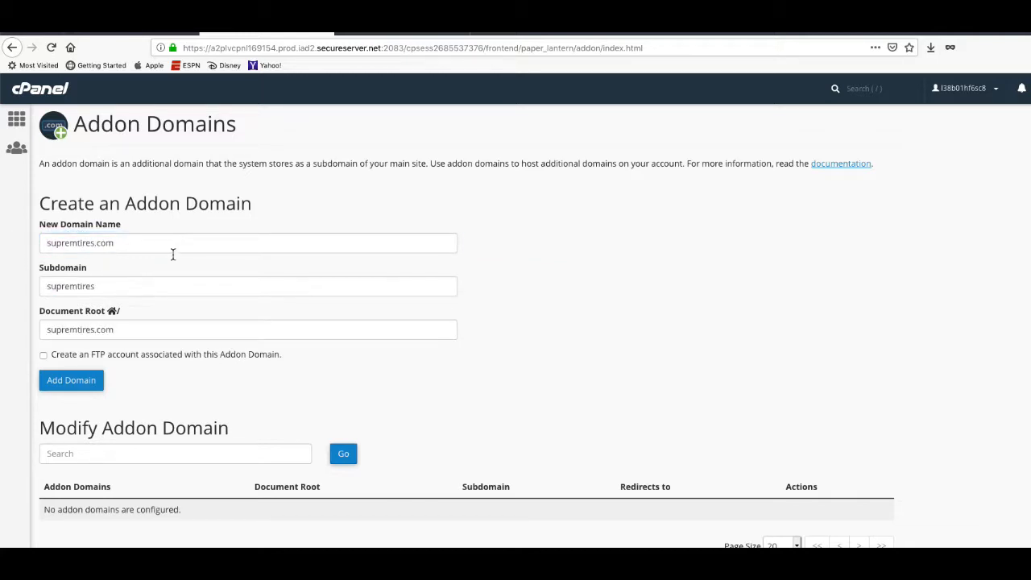
{"action": "left_click", "coordinate": [64, 388]}
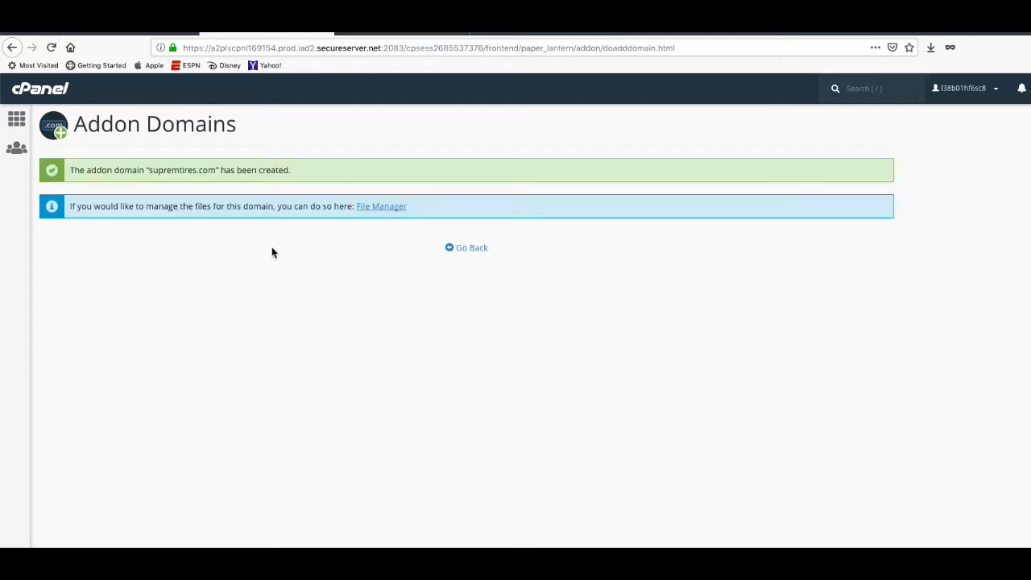
{"action": "left_click", "coordinate": [472, 249]}
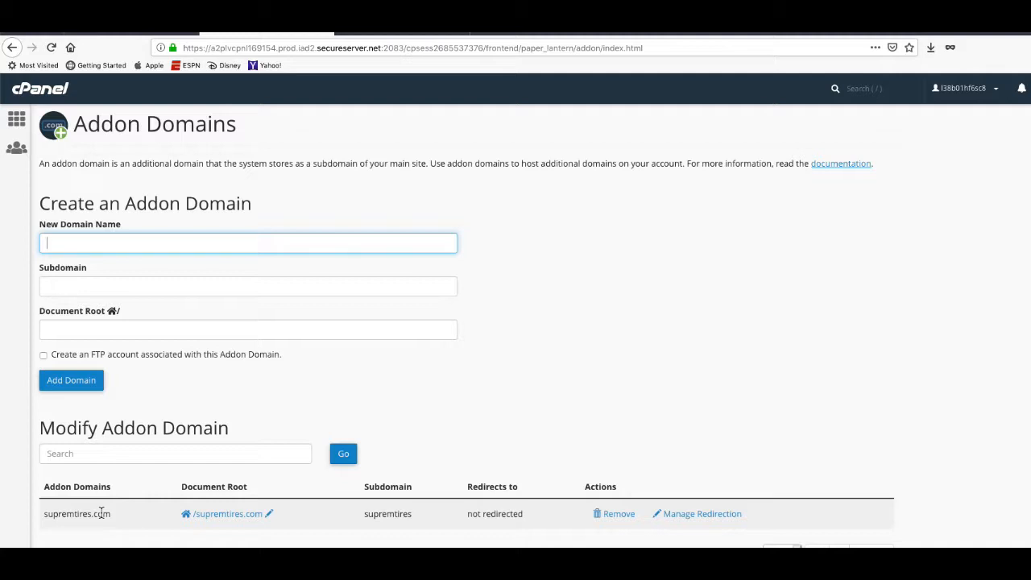
{"action": "left_click", "coordinate": [17, 121]}
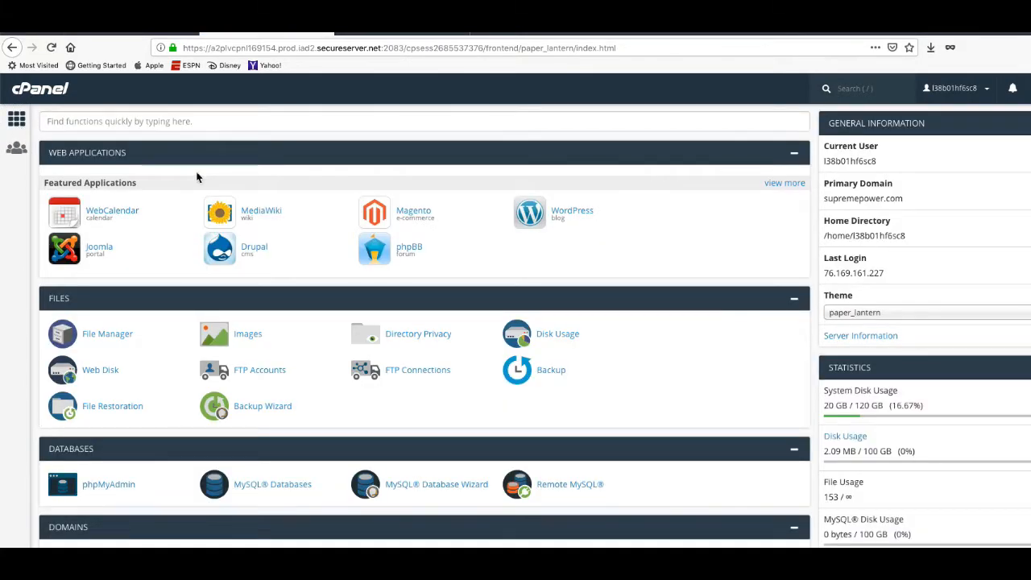
Scroll the cPanel home page and open WordPress under Featured Applications in Installatron.
{"action": "scroll", "coordinate": [336, 299], "scroll_direction": "down", "scroll_amount": 5}
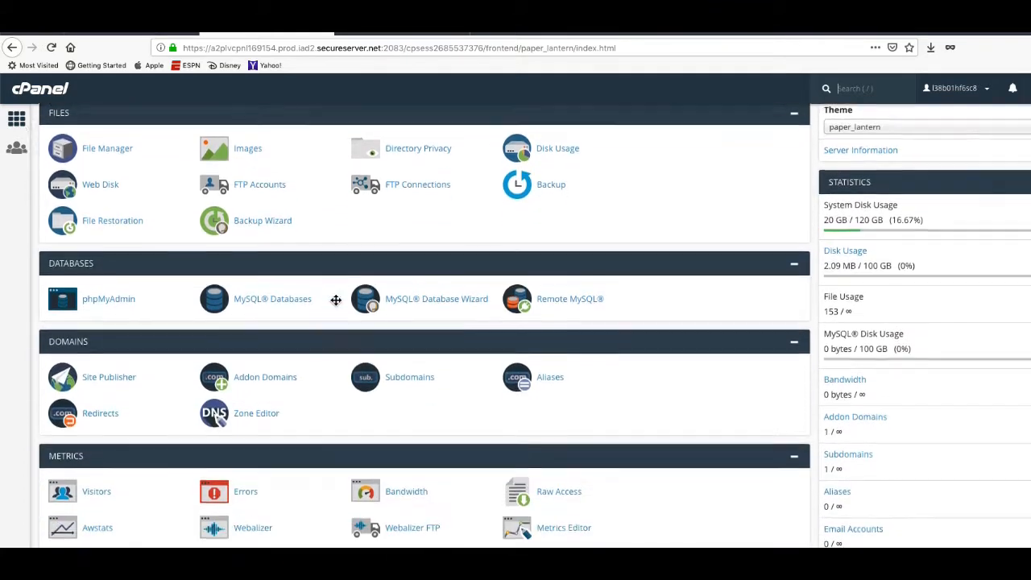
{"action": "scroll", "coordinate": [336, 302], "scroll_direction": "down", "scroll_amount": 5}
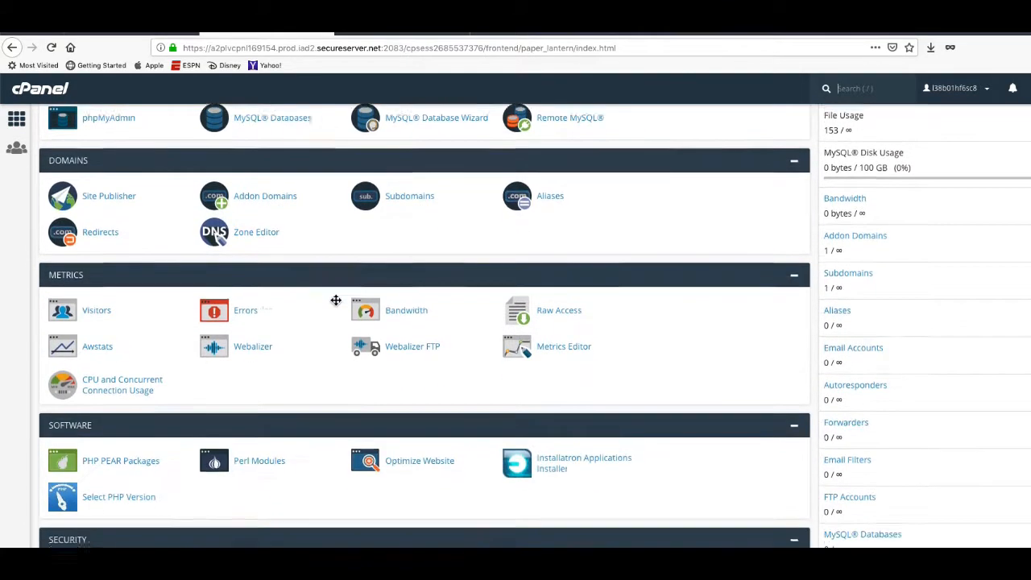
{"action": "scroll", "coordinate": [336, 300], "scroll_direction": "down", "scroll_amount": 8}
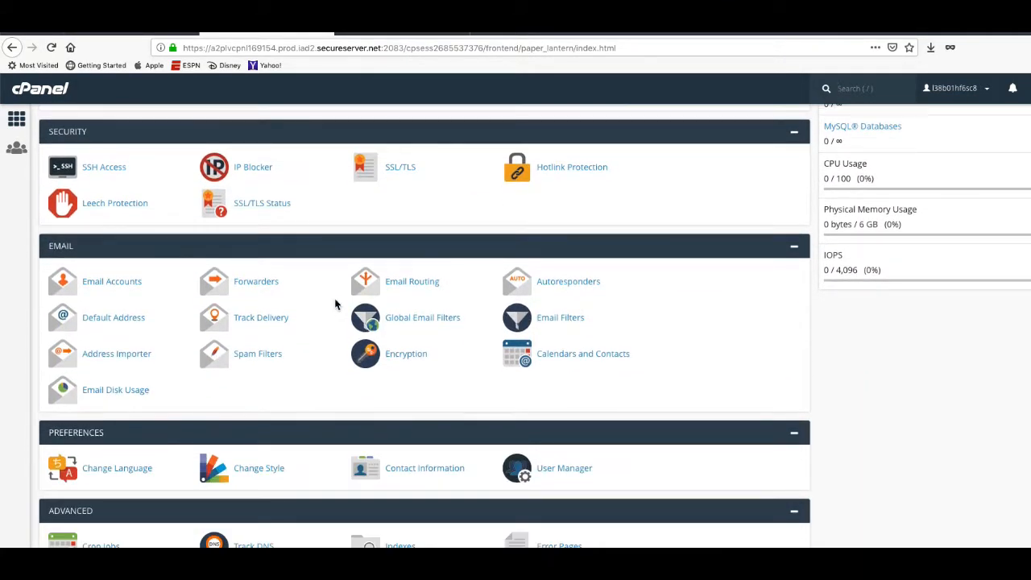
{"action": "scroll", "coordinate": [336, 304], "scroll_direction": "up", "scroll_amount": 11}
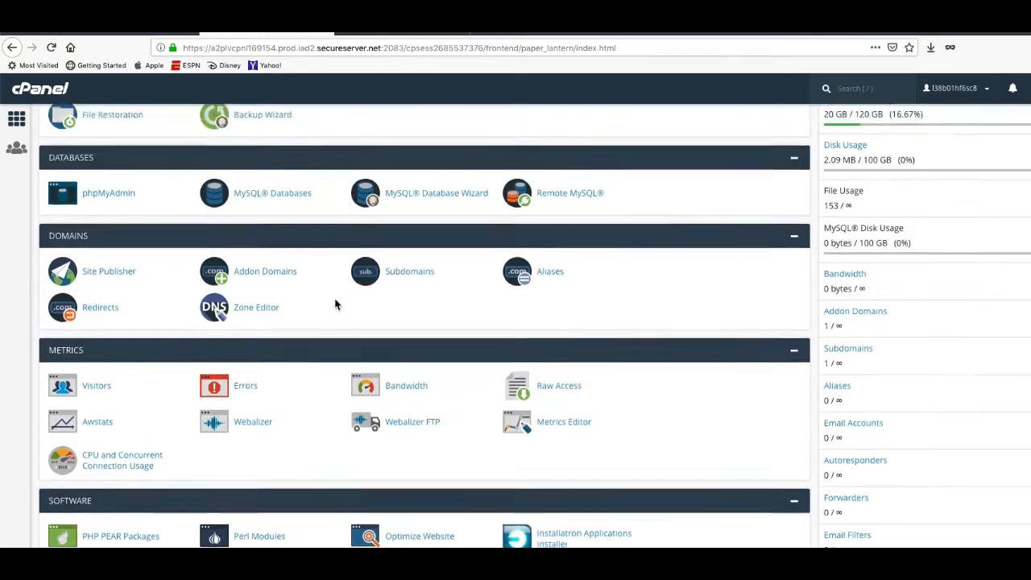
{"action": "scroll", "coordinate": [336, 303], "scroll_direction": "up", "scroll_amount": 6}
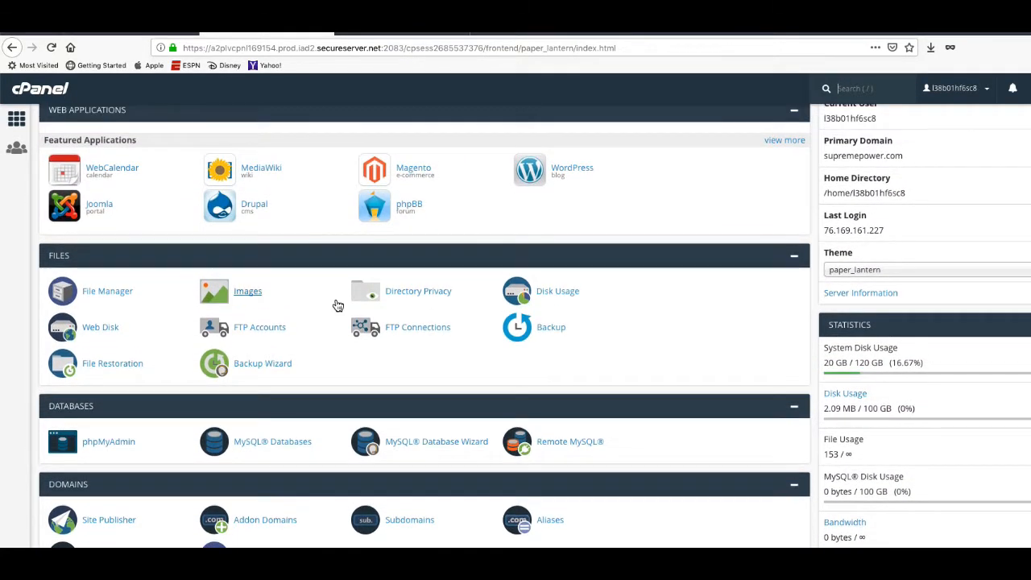
{"action": "scroll", "coordinate": [337, 306], "scroll_direction": "up", "scroll_amount": 1}
{"action": "left_click", "coordinate": [581, 216]}
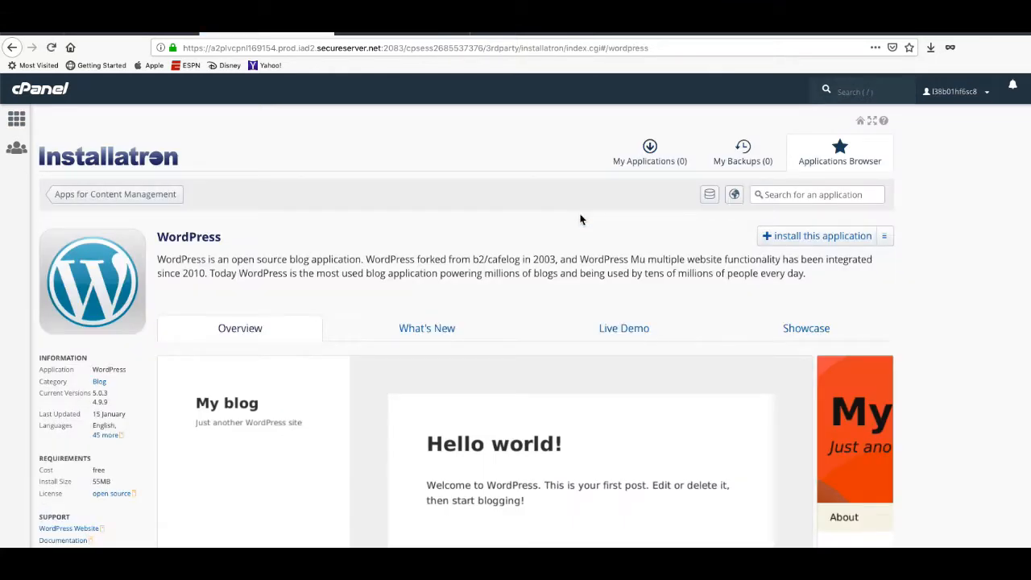
{"action": "left_click", "coordinate": [816, 241]}
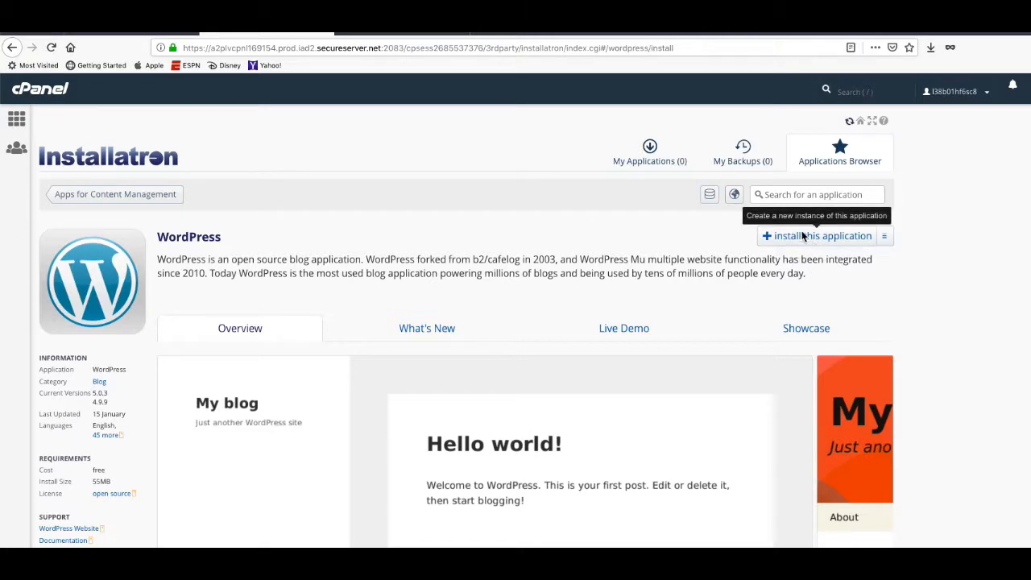
{"action": "scroll", "coordinate": [518, 234], "scroll_direction": "down", "scroll_amount": 3}
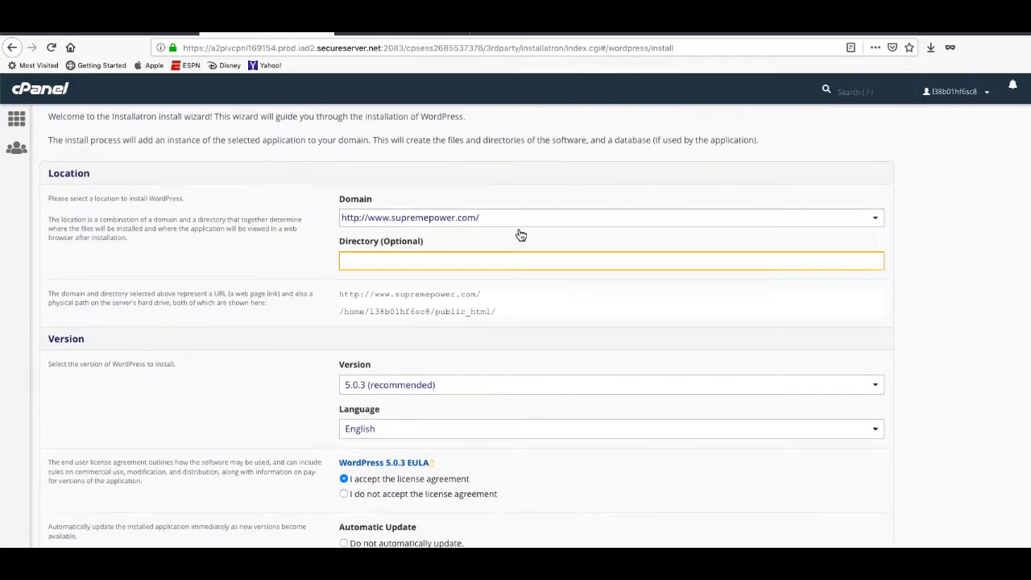
{"action": "left_click", "coordinate": [508, 224]}
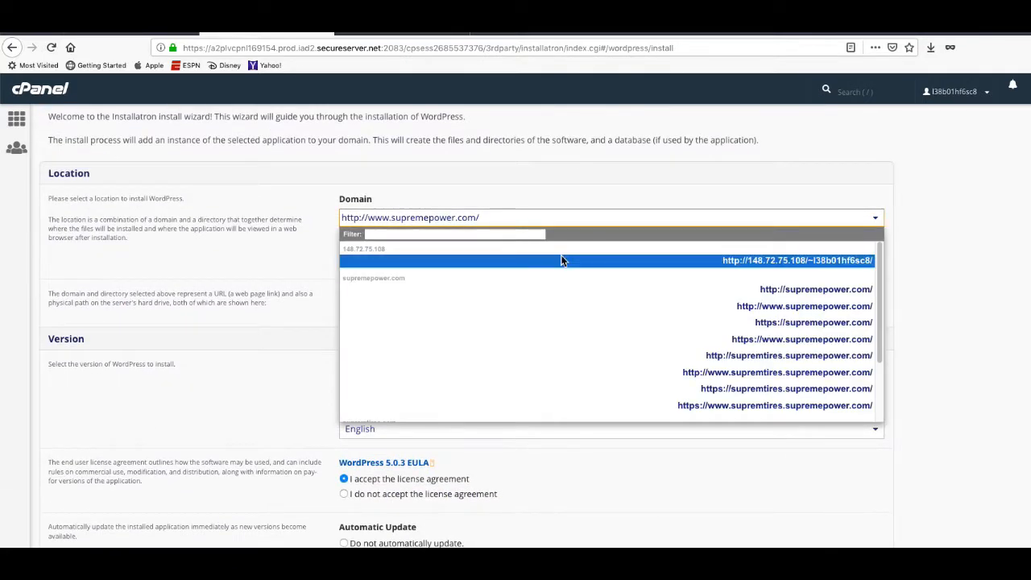
{"action": "scroll", "coordinate": [617, 339], "scroll_direction": "down", "scroll_amount": 2}
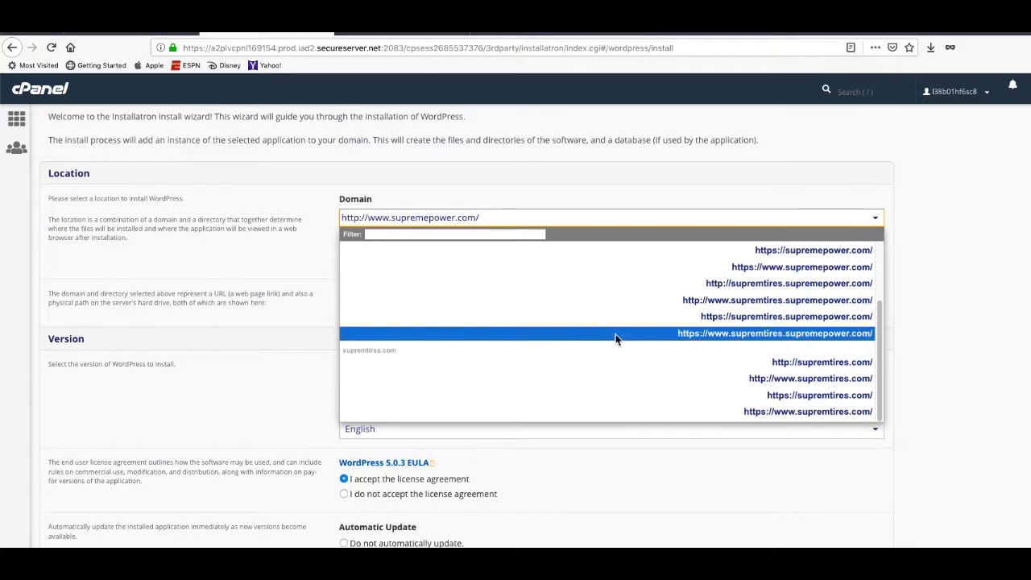
{"action": "left_click", "coordinate": [769, 385]}
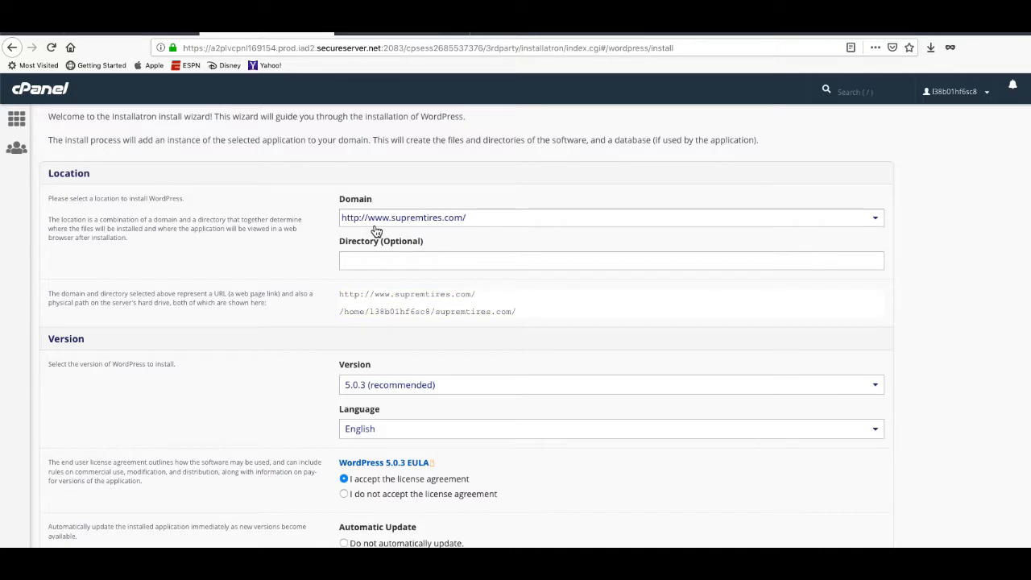
{"action": "left_click", "coordinate": [483, 219]}
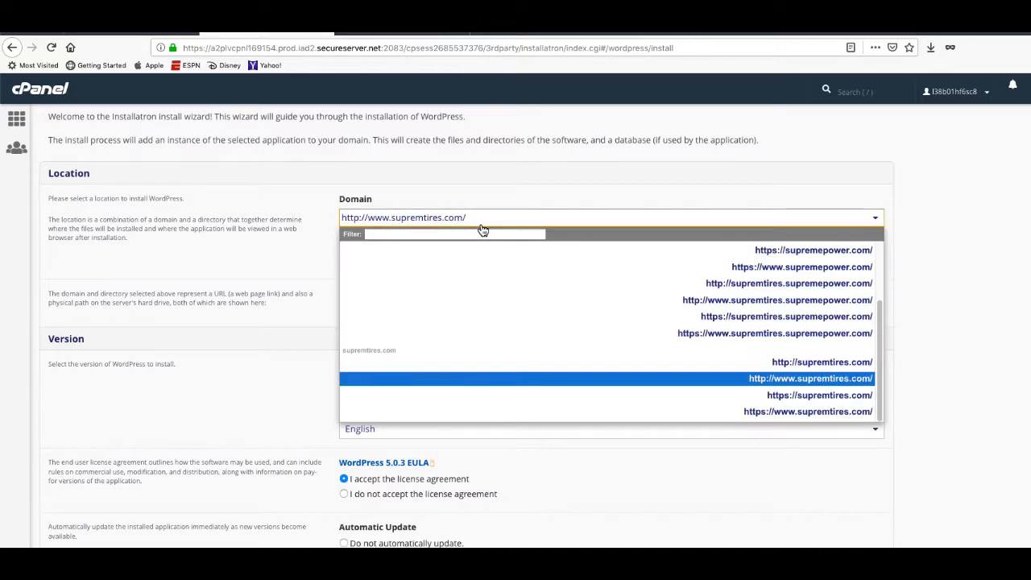
{"action": "scroll", "coordinate": [710, 390], "scroll_direction": "down", "scroll_amount": 1}
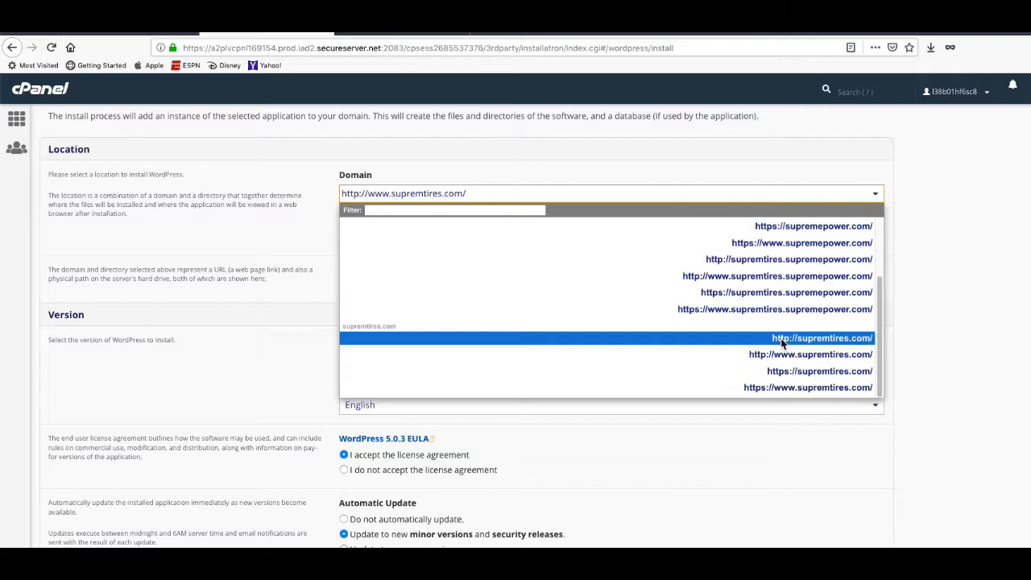
{"action": "left_click", "coordinate": [323, 229]}
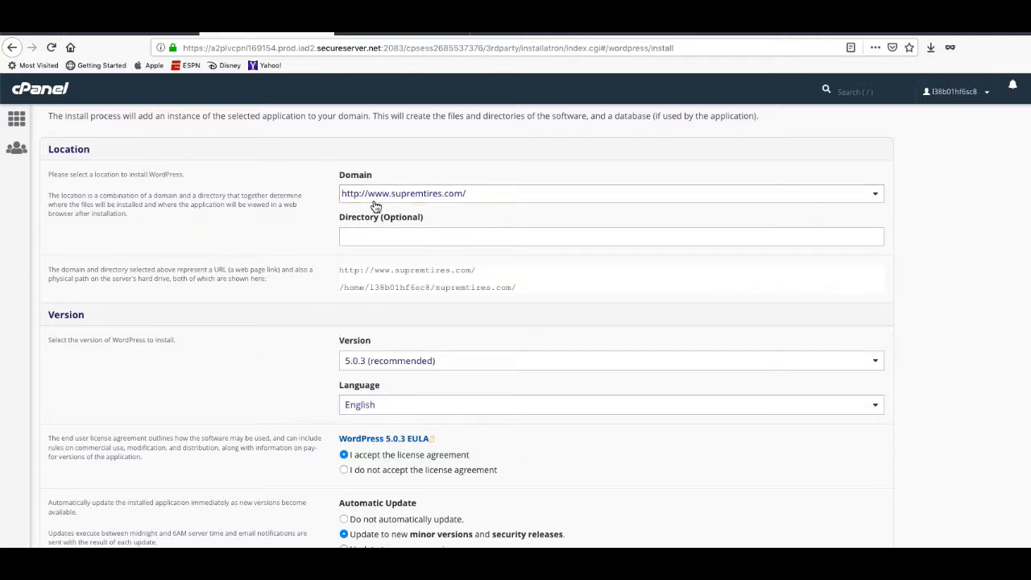
{"action": "left_click", "coordinate": [355, 236]}
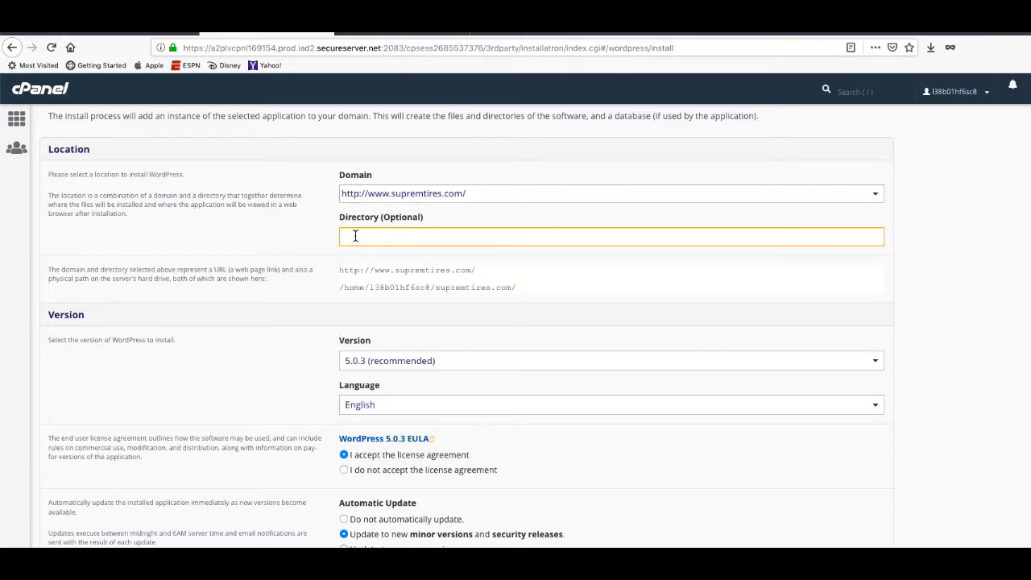
{"action": "left_click", "coordinate": [287, 240]}
{"action": "scroll", "coordinate": [316, 269], "scroll_direction": "down", "scroll_amount": 3}
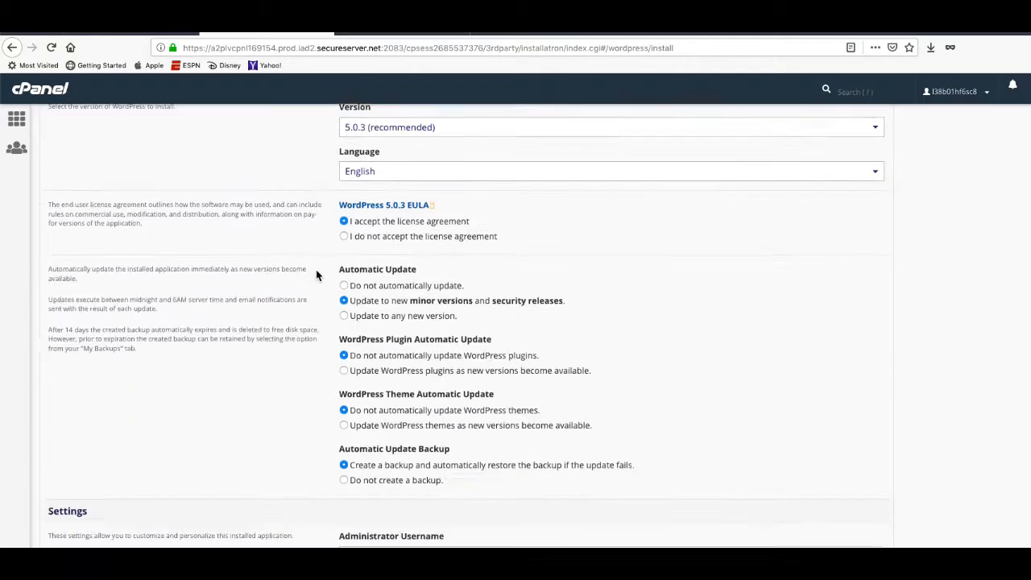
Set the administrator username to admin, enter a password and replace the admin e-mail address.
{"action": "scroll", "coordinate": [316, 269], "scroll_direction": "down", "scroll_amount": 5}
{"action": "left_click_drag", "start_coordinate": [390, 169], "coordinate": [247, 167]}
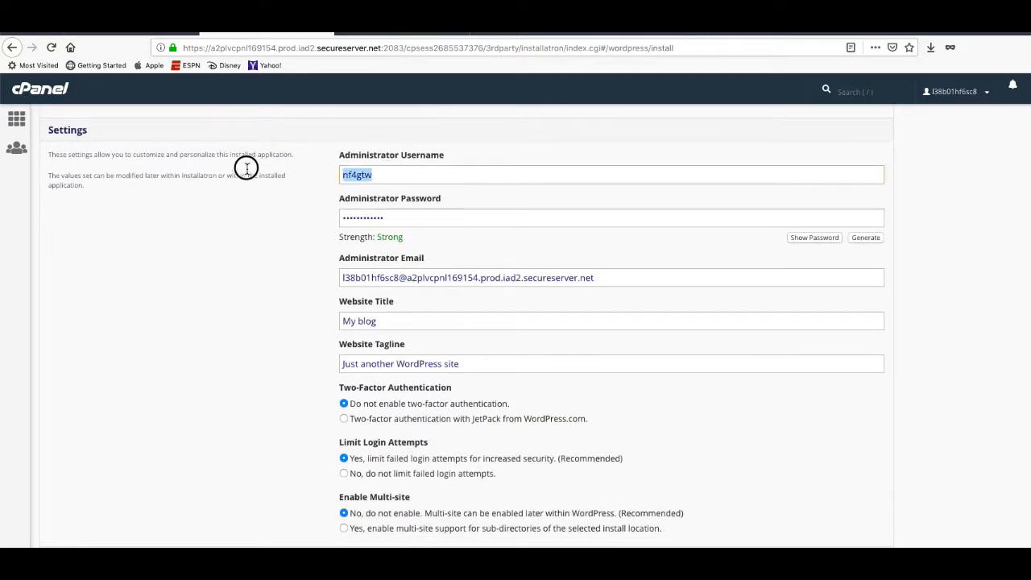
{"action": "type", "text": "admin"}
{"action": "key", "text": "Tab"}
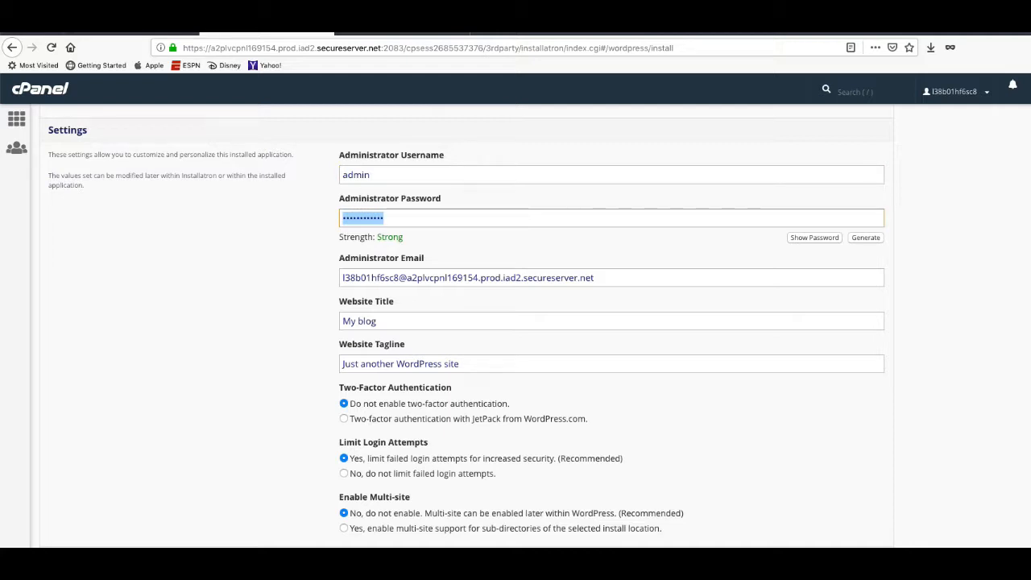
{"action": "type", "text": "••••"}
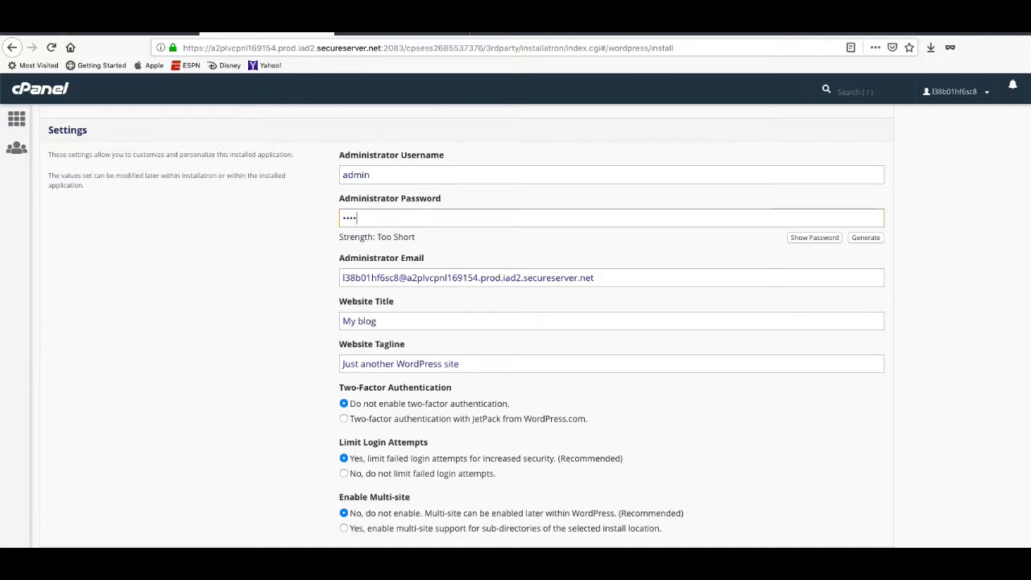
{"action": "type", "text": "••"}
{"action": "left_click_drag", "start_coordinate": [609, 278], "coordinate": [266, 279]}
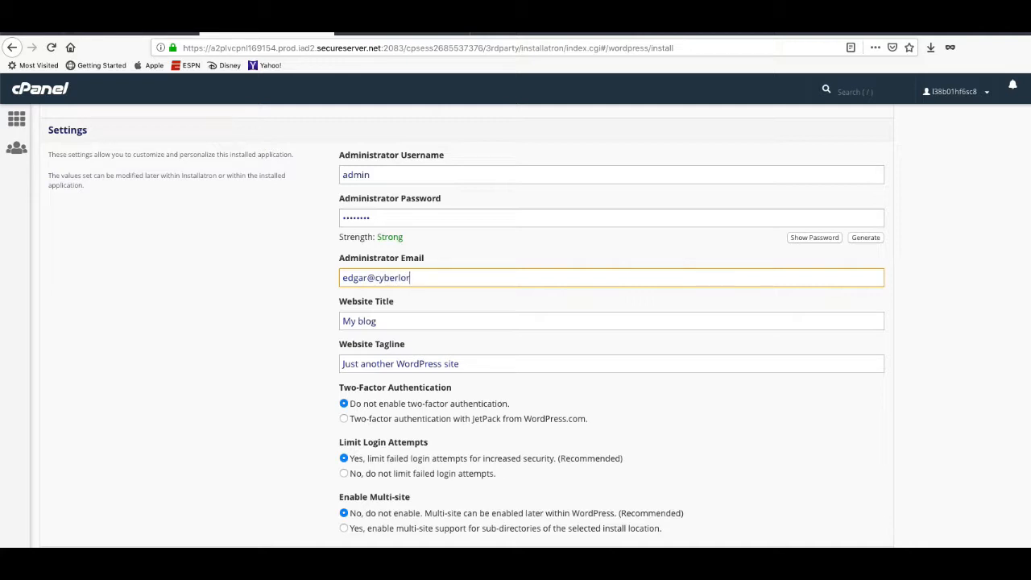
Review the Location, Version and Settings sections and install WordPress 5.0.3 as My blog.
{"action": "scroll", "coordinate": [321, 327], "scroll_direction": "down", "scroll_amount": 3}
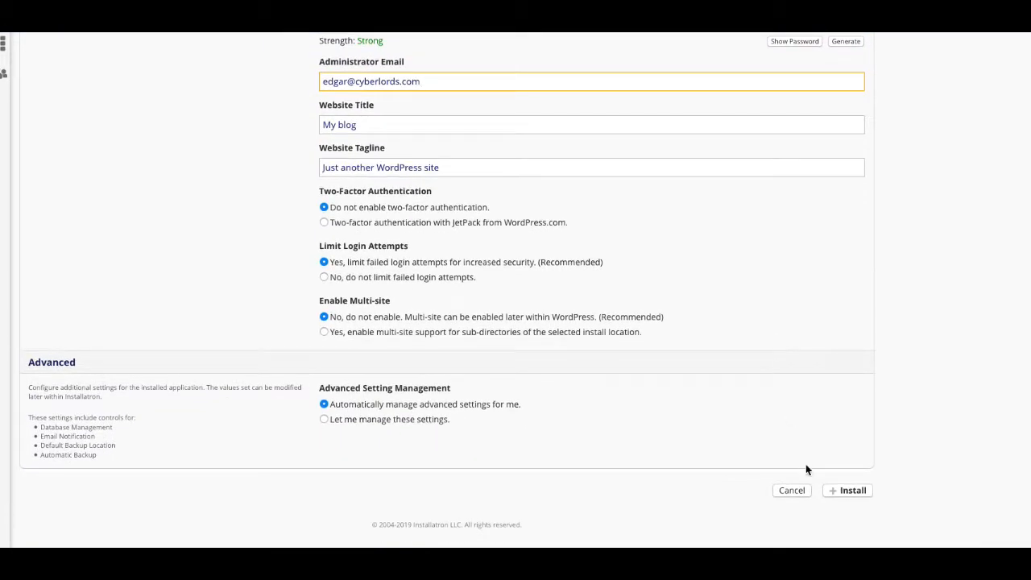
{"action": "scroll", "coordinate": [561, 233], "scroll_direction": "up", "scroll_amount": 2}
{"action": "scroll", "coordinate": [561, 235], "scroll_direction": "down", "scroll_amount": 1}
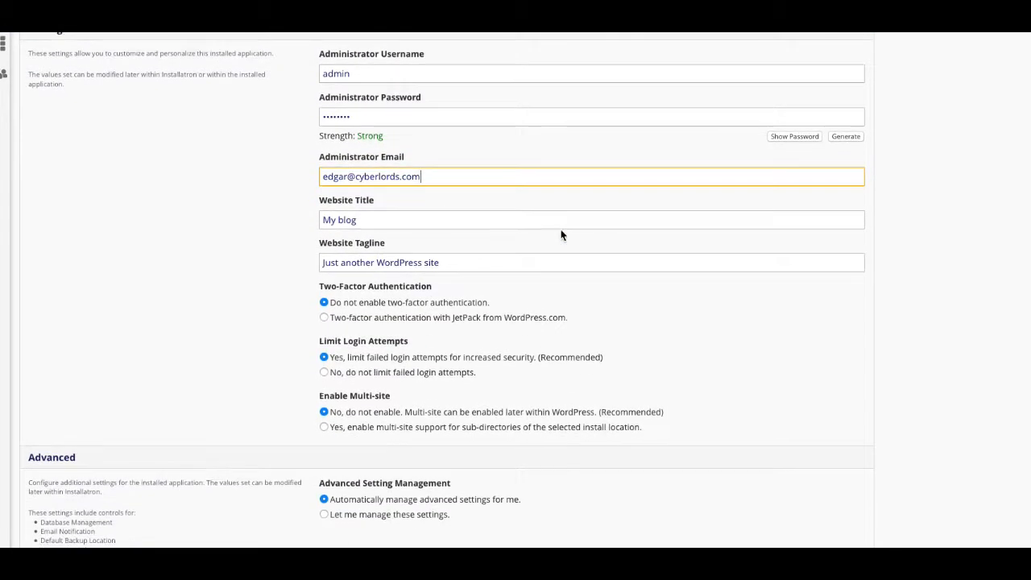
{"action": "scroll", "coordinate": [561, 234], "scroll_direction": "down", "scroll_amount": 2}
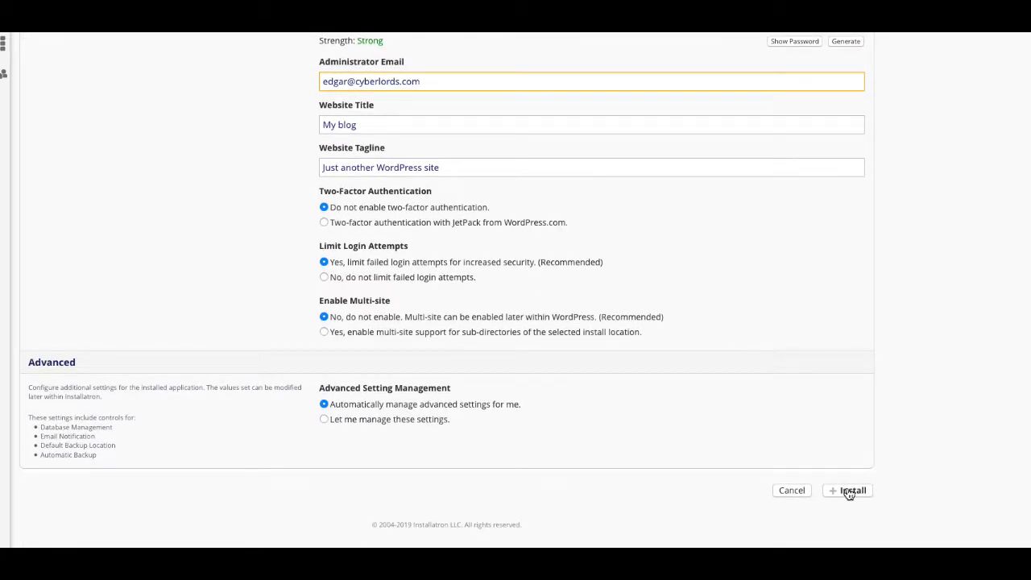
{"action": "scroll", "coordinate": [802, 339], "scroll_direction": "up", "scroll_amount": 8}
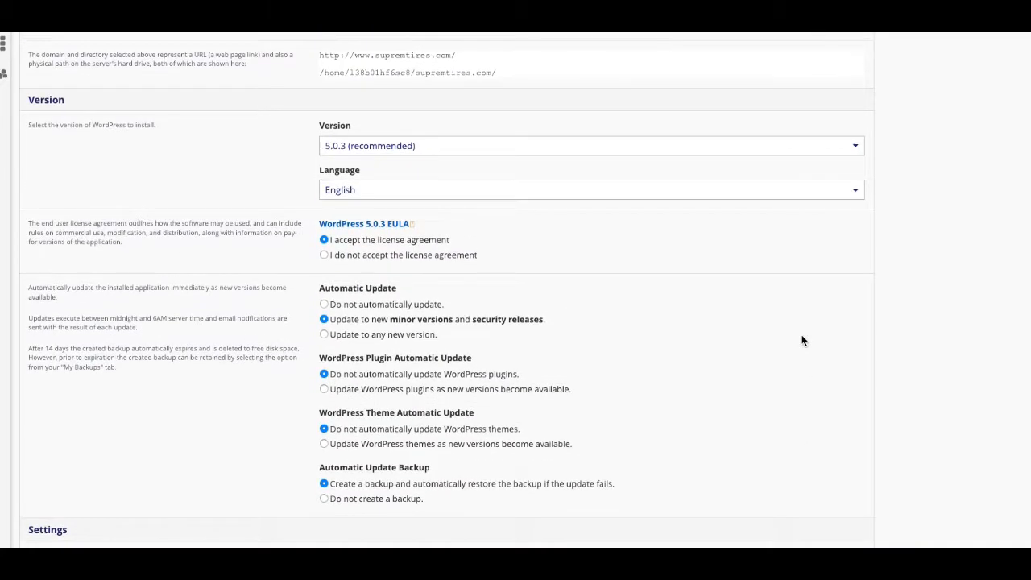
{"action": "scroll", "coordinate": [803, 341], "scroll_direction": "down", "scroll_amount": 10}
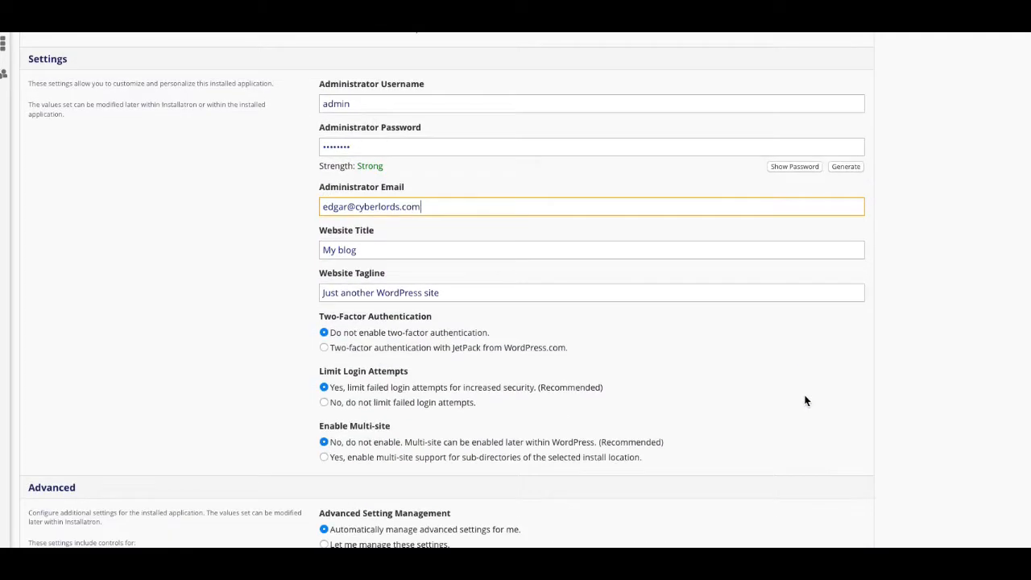
{"action": "left_click", "coordinate": [845, 491]}
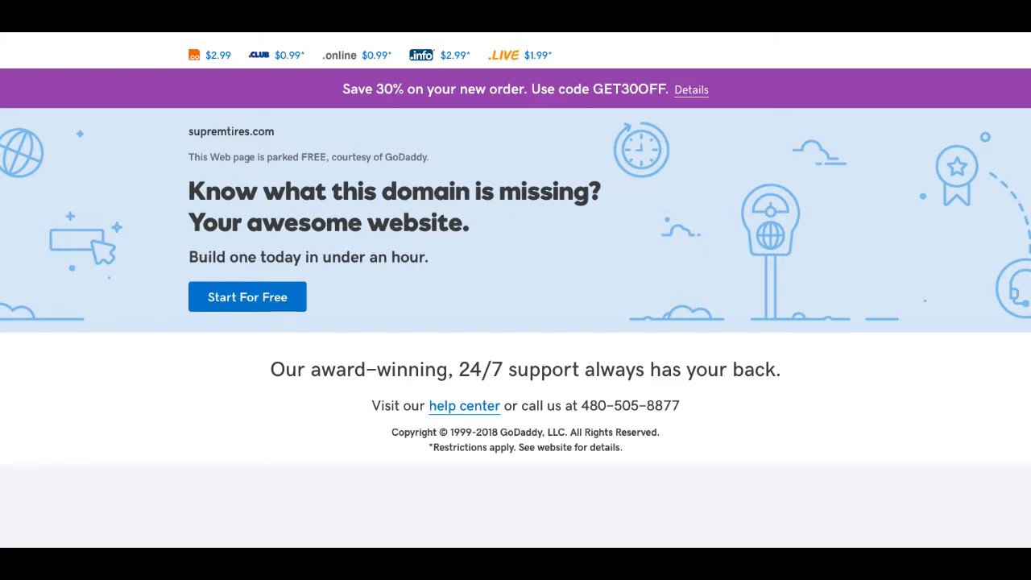
Reload supremtires.com after the install, finding a GoDaddy parked page, then check cur8tor.org.
{"action": "key", "text": "F5"}
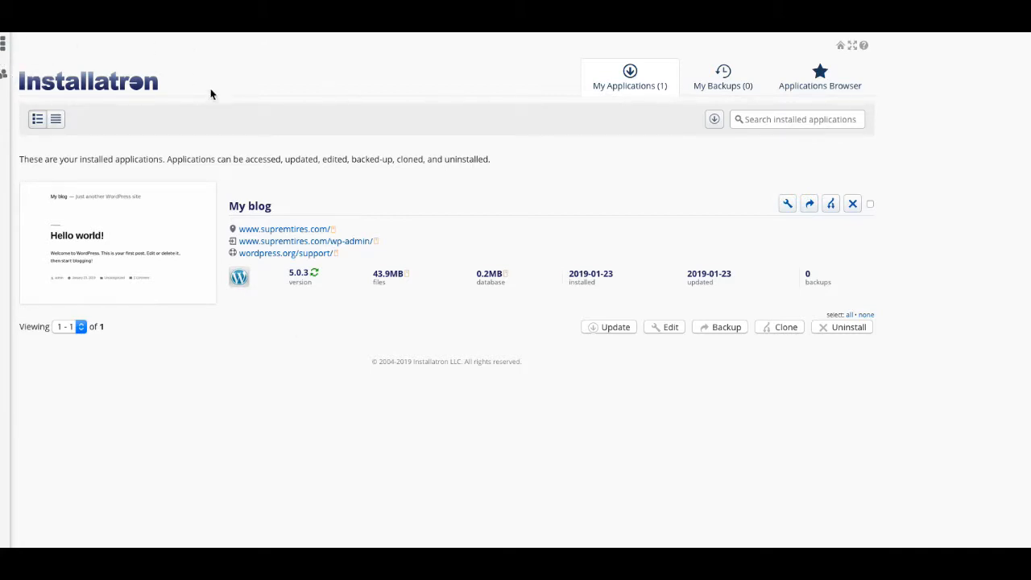
{"action": "left_click", "coordinate": [4, 45]}
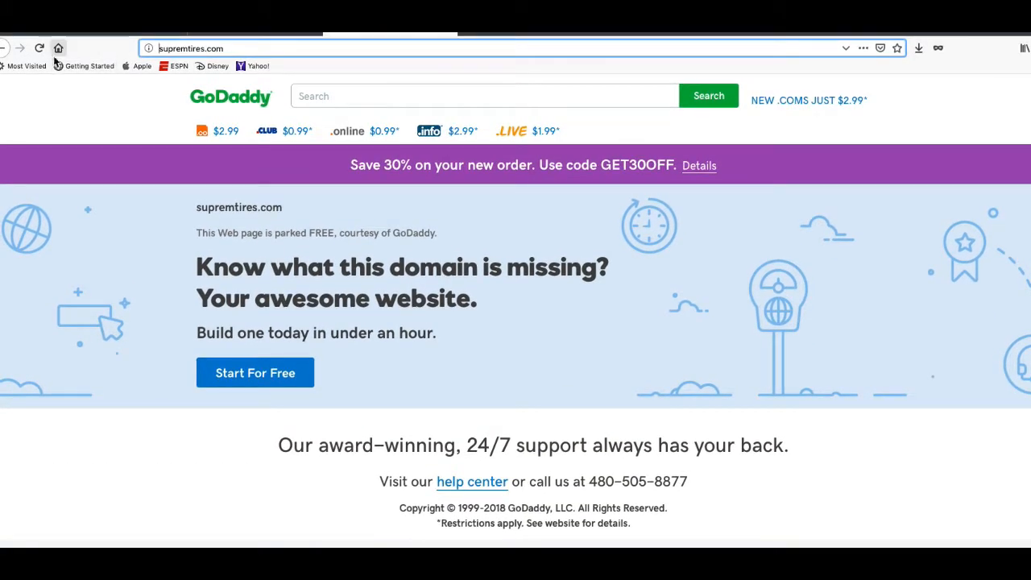
{"action": "left_click", "coordinate": [38, 47]}
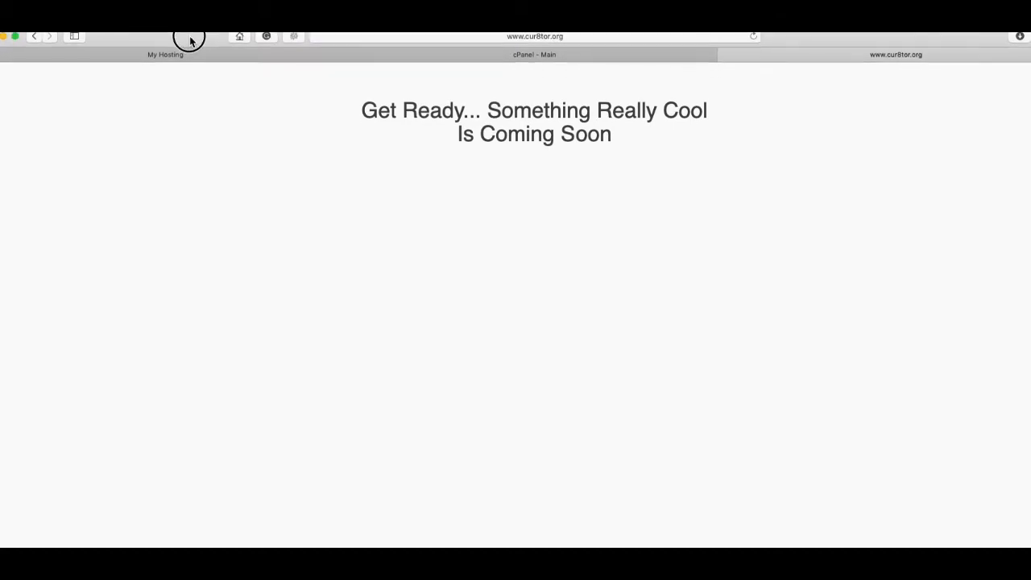
Open File Manager from the Files section of the cPanel - Main dashboard.
{"action": "left_click", "coordinate": [397, 55]}
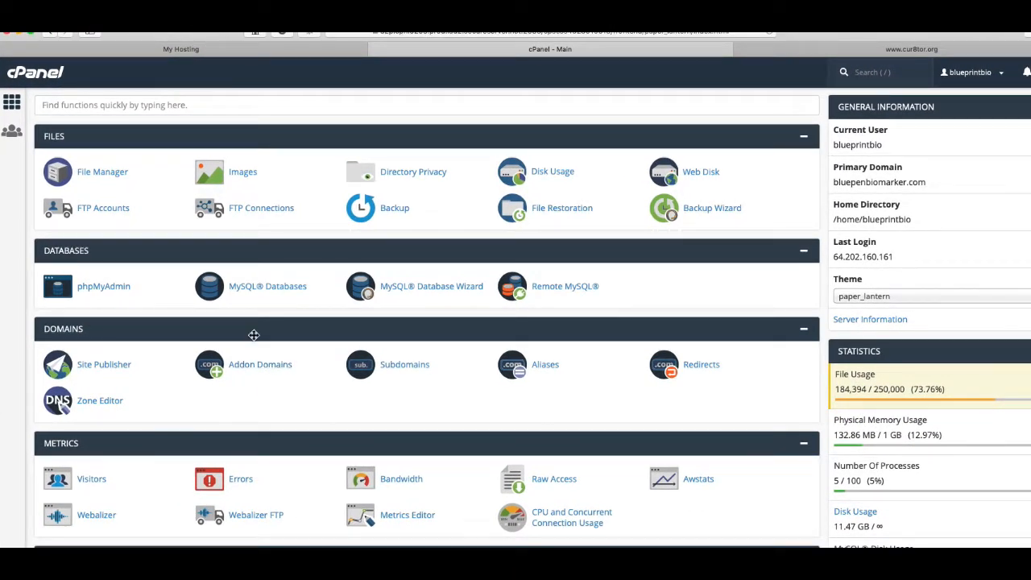
{"action": "left_click", "coordinate": [110, 175]}
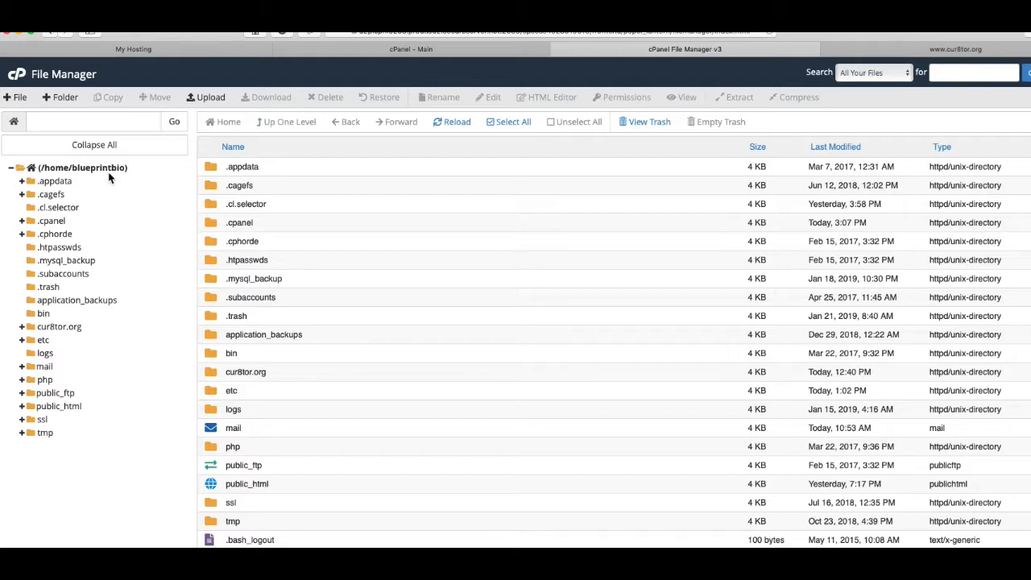
Browse public_html into the cur8tor.org folder, inspect wp-content, and select the wp-content folder.
{"action": "left_click", "coordinate": [23, 407]}
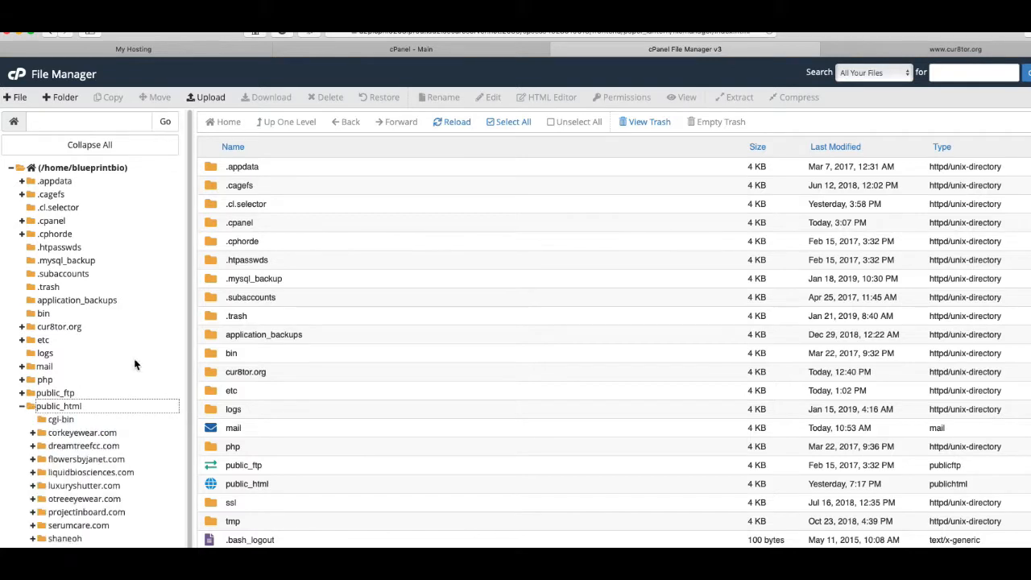
{"action": "scroll", "coordinate": [140, 360], "scroll_direction": "down", "scroll_amount": 1}
{"action": "scroll", "coordinate": [140, 360], "scroll_direction": "up", "scroll_amount": 1}
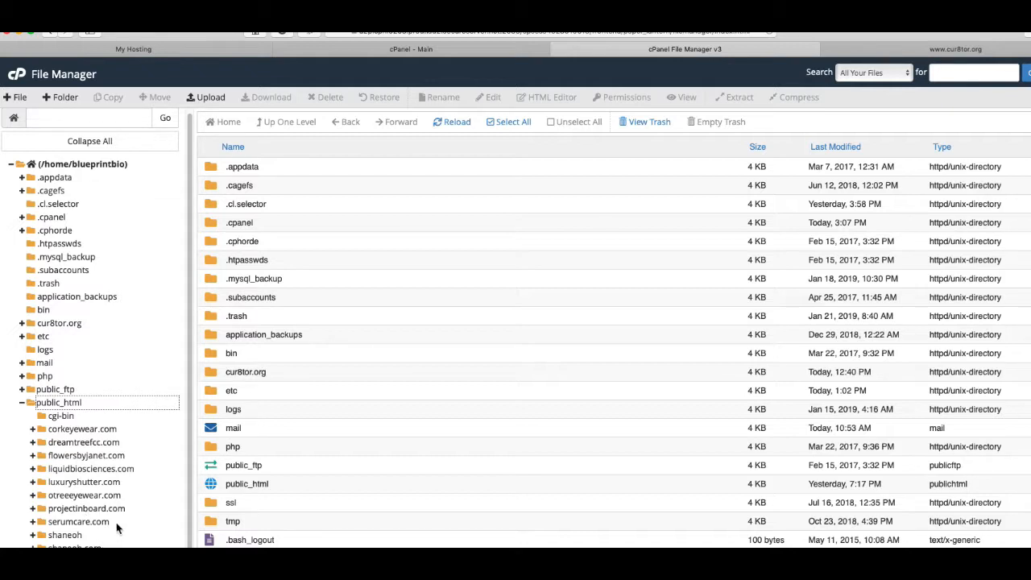
{"action": "scroll", "coordinate": [117, 525], "scroll_direction": "down", "scroll_amount": 1}
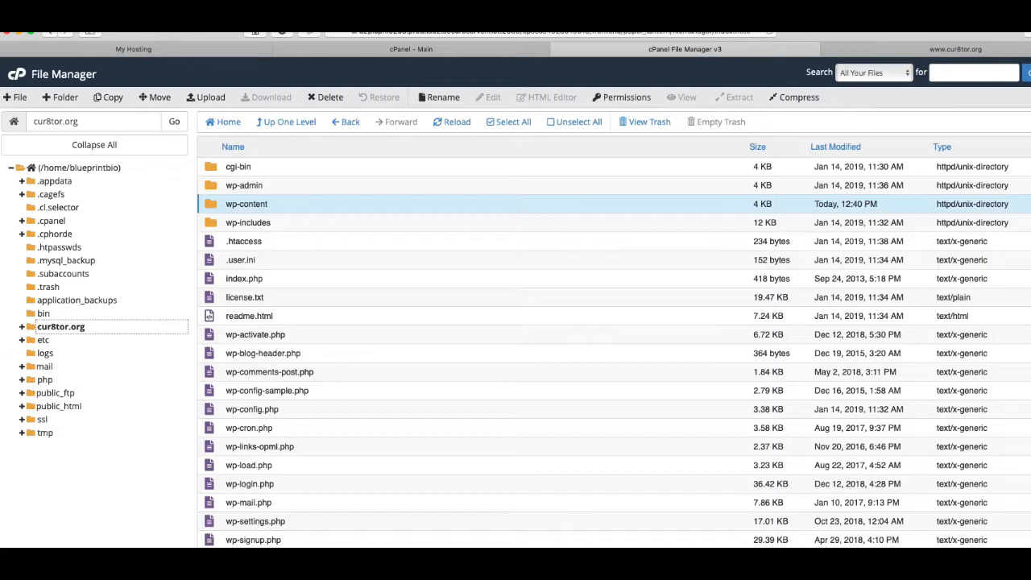
{"action": "left_click", "coordinate": [28, 327]}
{"action": "double_click", "coordinate": [31, 332]}
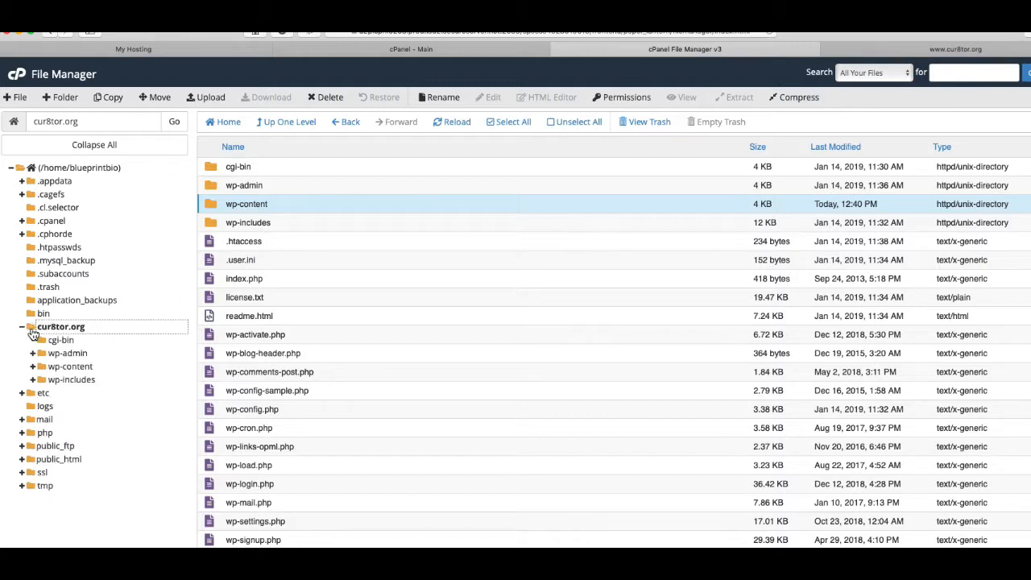
{"action": "left_click", "coordinate": [67, 366]}
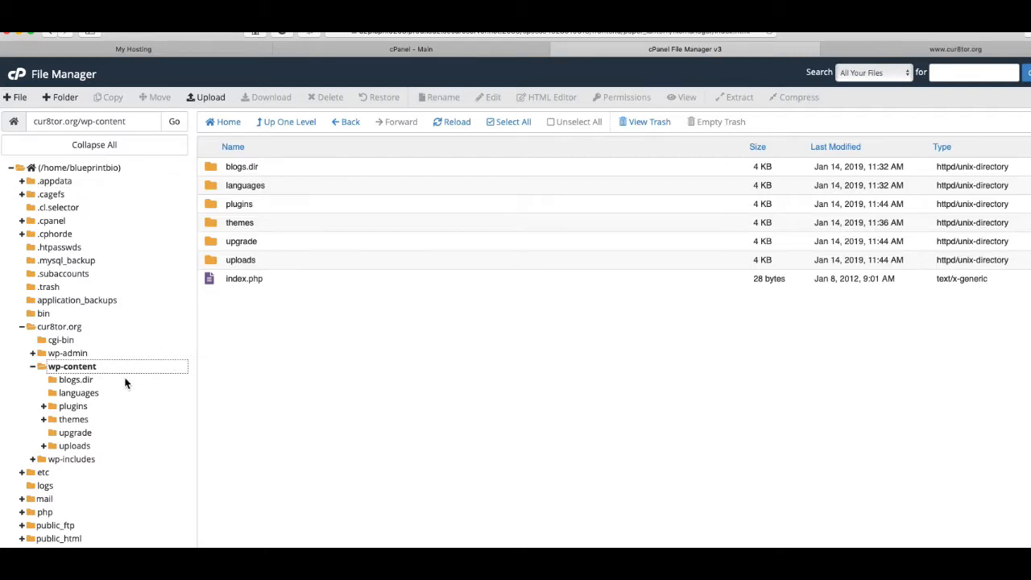
{"action": "left_click", "coordinate": [61, 328]}
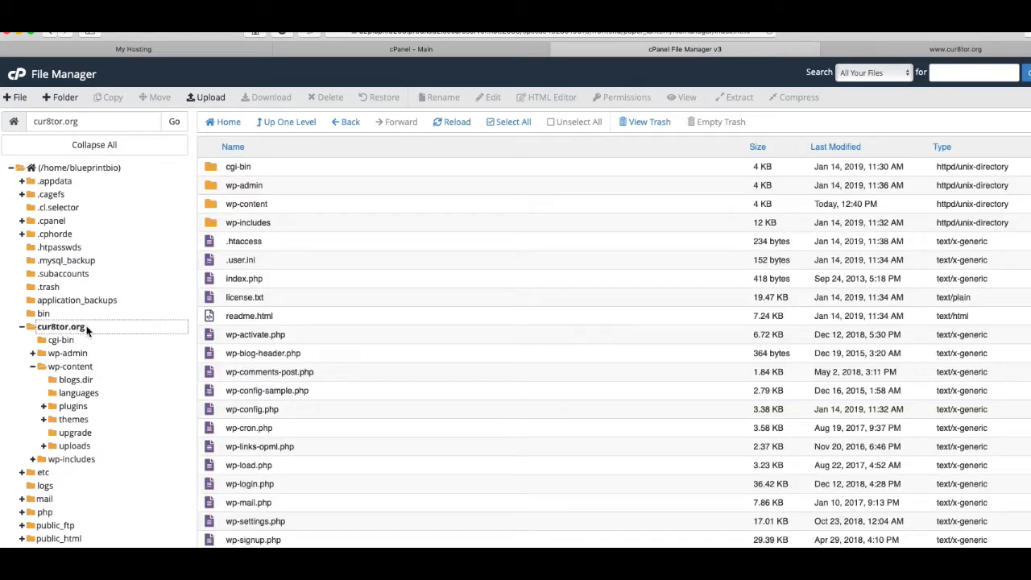
{"action": "left_click", "coordinate": [211, 208]}
Compress cur8tor.org's wp-content folder as a Zip Archive, creating wp-content.zip (129.72 MB).
{"action": "right_click", "coordinate": [212, 208]}
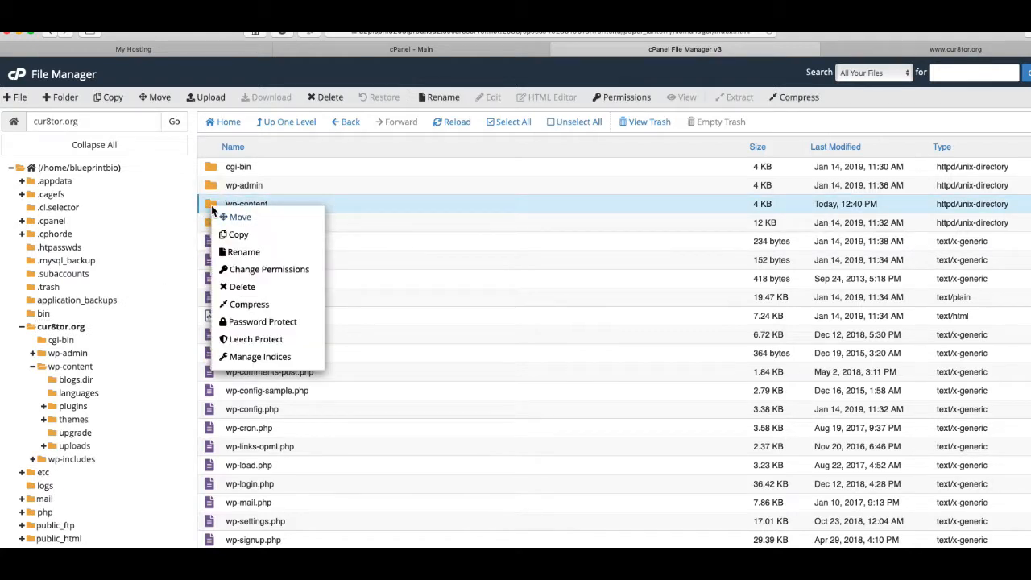
{"action": "left_click", "coordinate": [237, 304]}
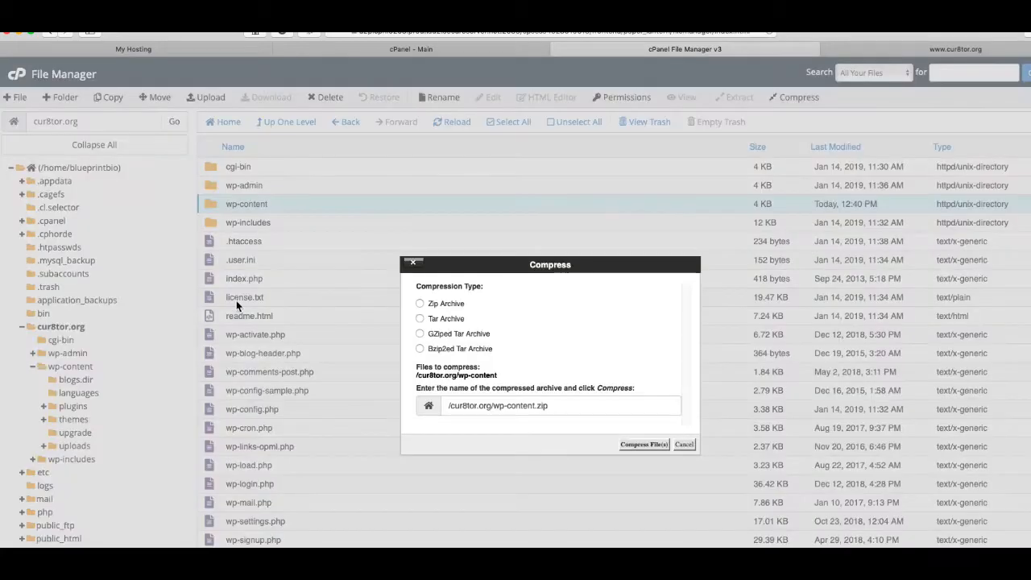
{"action": "left_click", "coordinate": [420, 303]}
{"action": "left_click", "coordinate": [638, 449]}
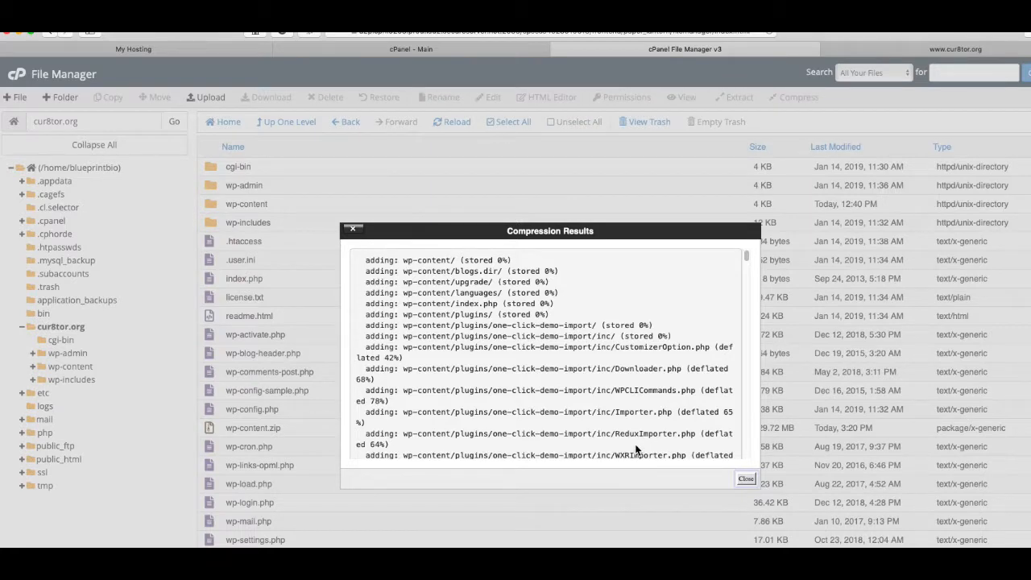
{"action": "left_click", "coordinate": [746, 478]}
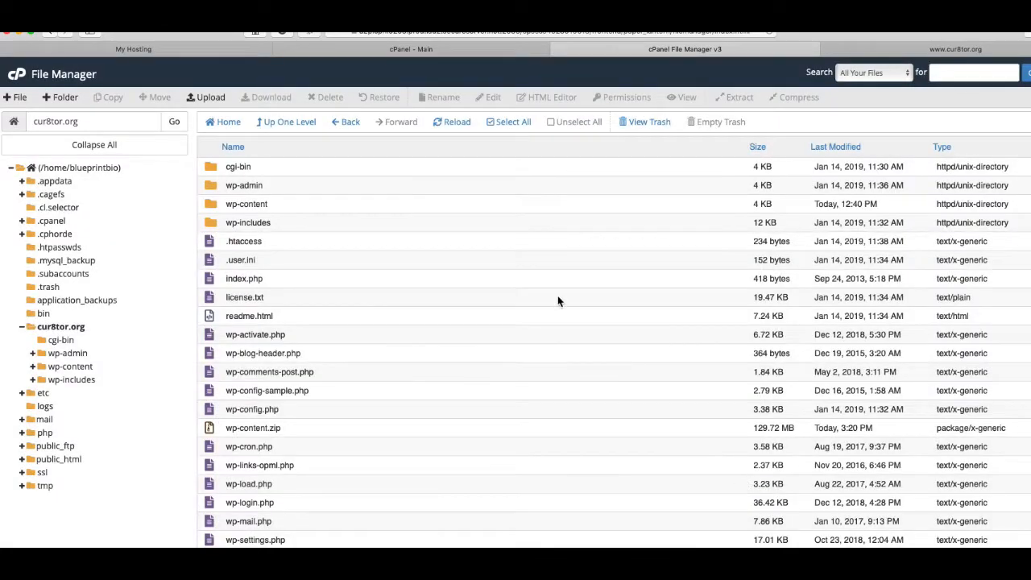
{"action": "left_click", "coordinate": [298, 429]}
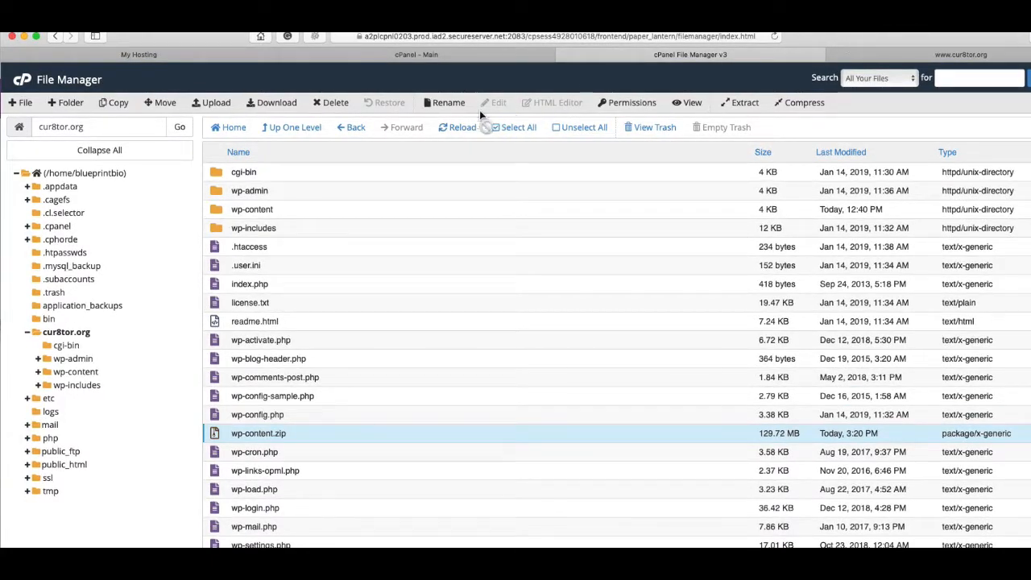
{"action": "left_click", "coordinate": [215, 417]}
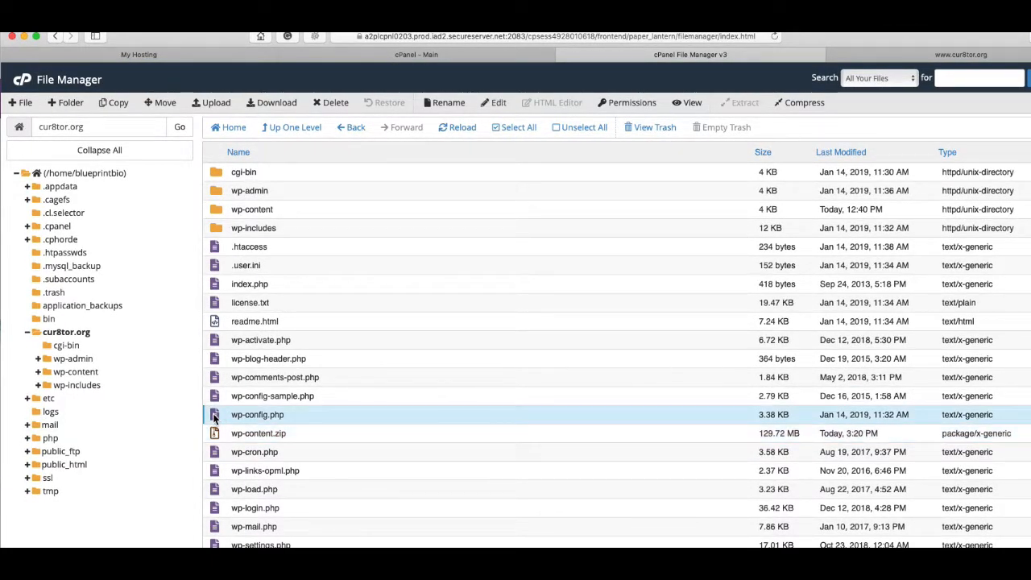
View wp-config.php to find the DB_NAME database name, then return to cPanel home.
{"action": "left_click", "coordinate": [696, 107]}
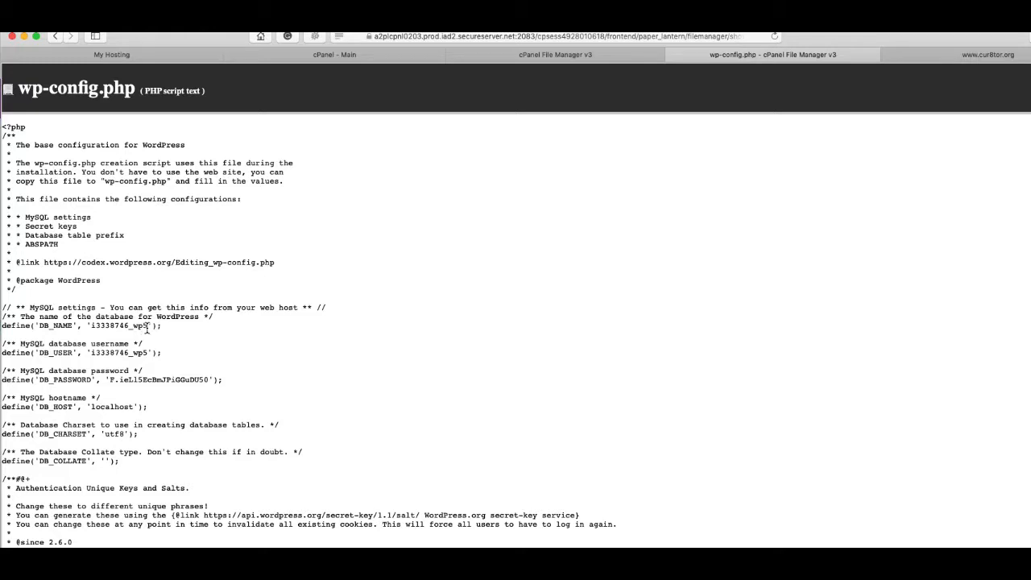
{"action": "left_click_drag", "start_coordinate": [149, 326], "coordinate": [94, 326]}
{"action": "left_click", "coordinate": [605, 56]}
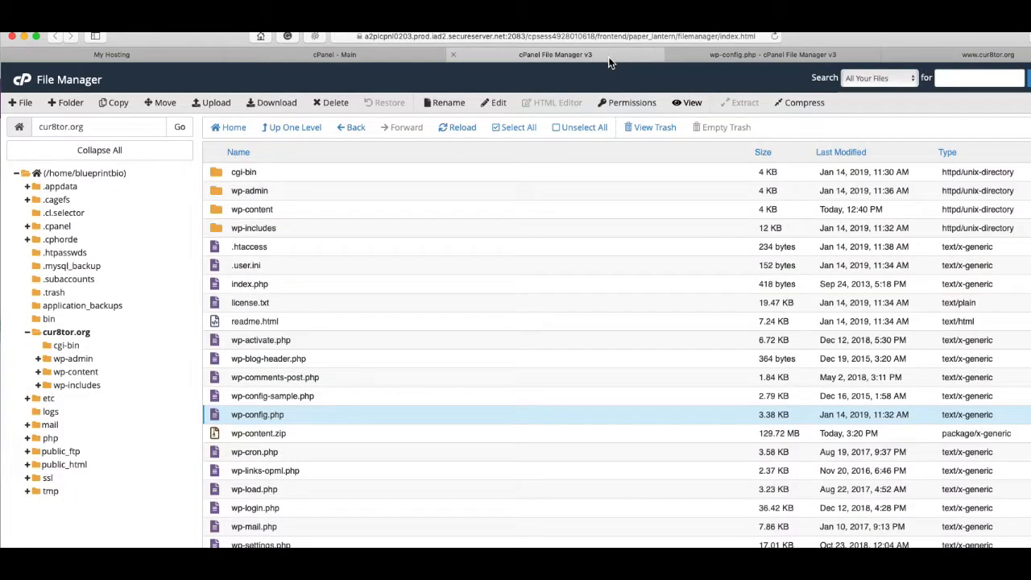
{"action": "left_click", "coordinate": [347, 60]}
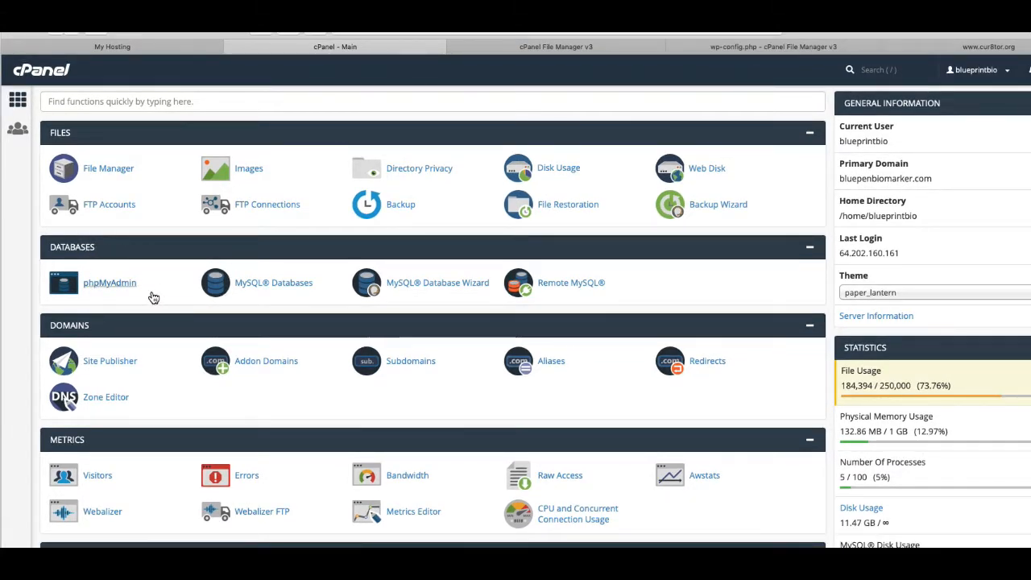
In phpMyAdmin, export the i3338746_wp5 database as a Quick SQL file to Downloads.
{"action": "left_click", "coordinate": [111, 288]}
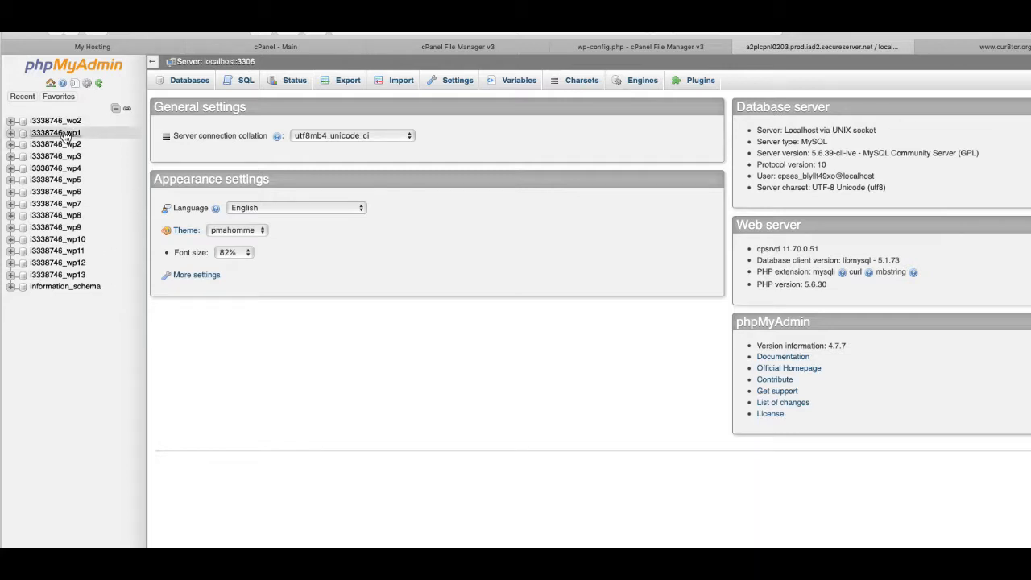
{"action": "left_click", "coordinate": [55, 182]}
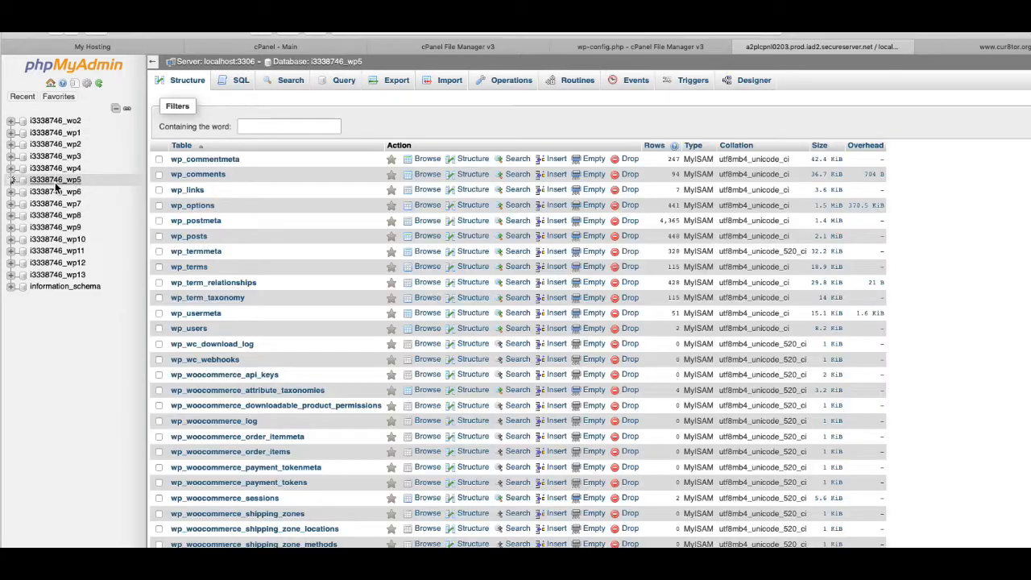
{"action": "left_click", "coordinate": [12, 180]}
{"action": "left_click", "coordinate": [398, 87]}
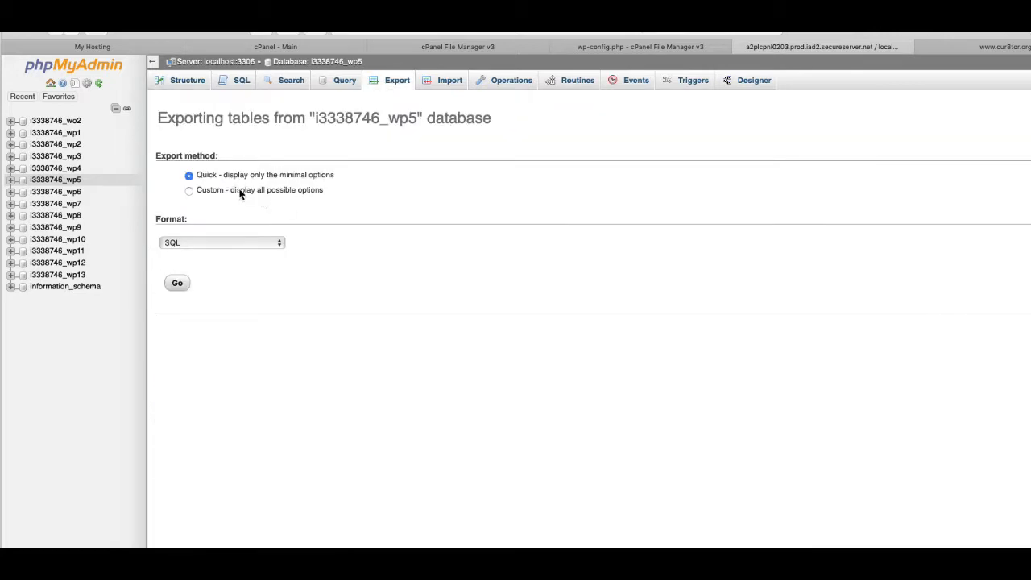
{"action": "left_click", "coordinate": [178, 287]}
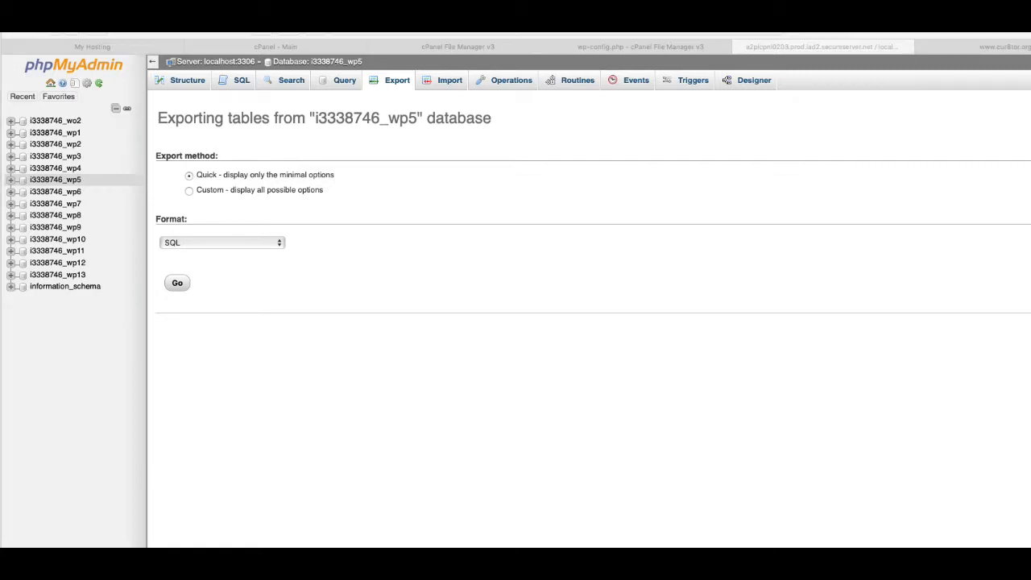
{"action": "left_click_drag", "start_coordinate": [0, 173], "coordinate": [573, 153]}
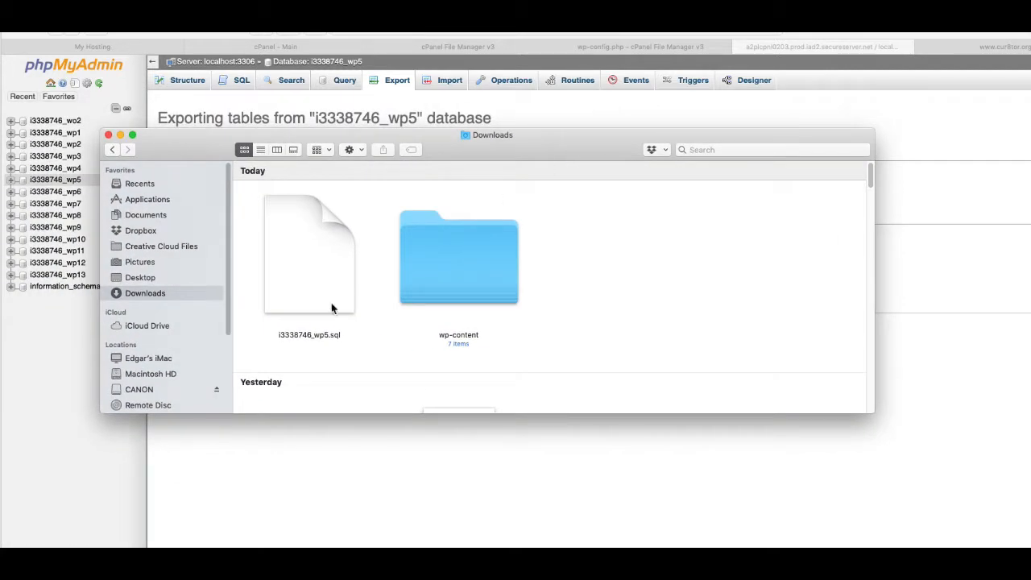
Compress the downloaded wp-content folder in Finder's Downloads into a zip archive.
{"action": "left_click", "coordinate": [473, 263]}
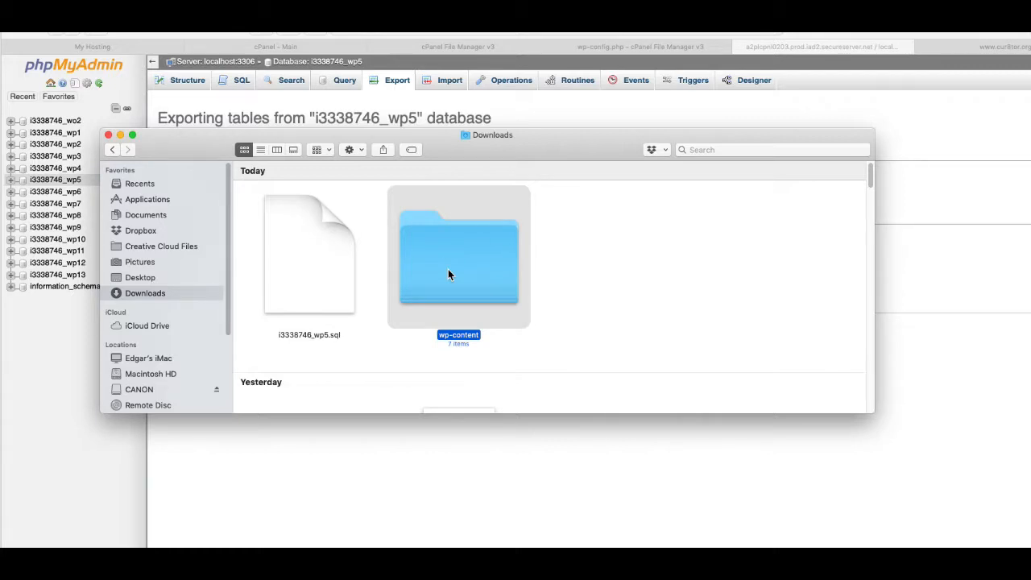
{"action": "right_click", "coordinate": [448, 269]}
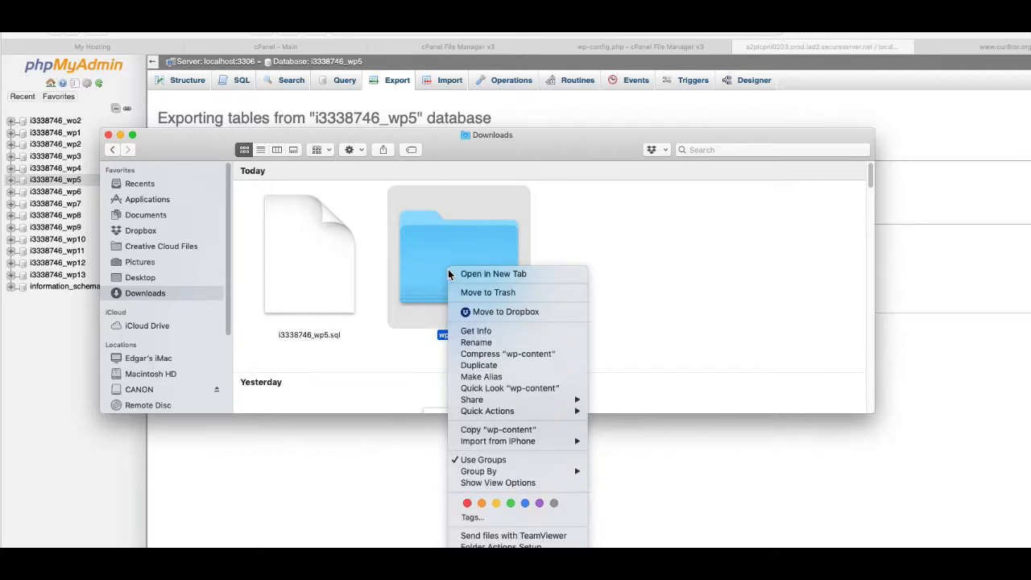
{"action": "left_click", "coordinate": [475, 345]}
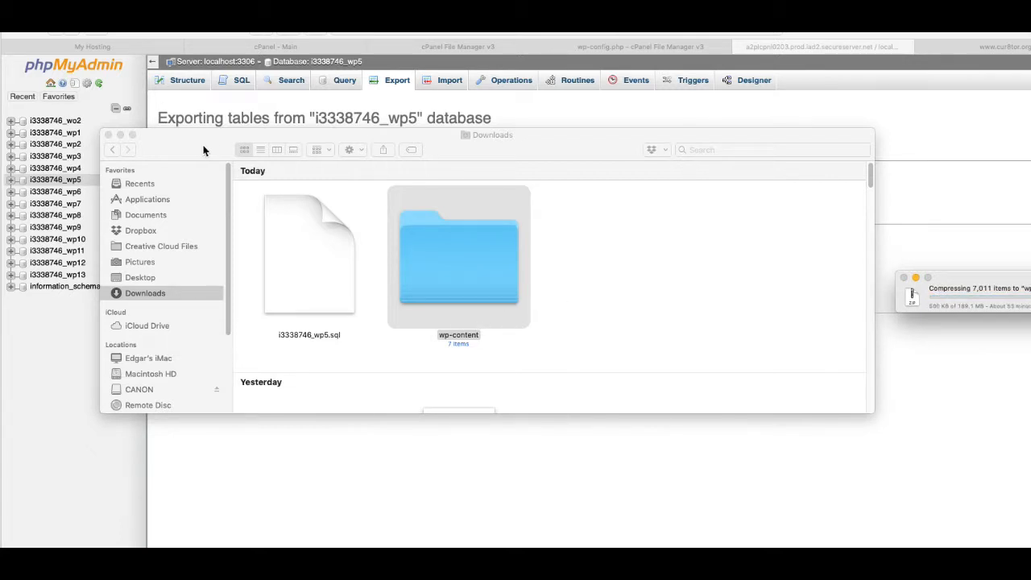
{"action": "left_click_drag", "start_coordinate": [203, 147], "coordinate": [0, 185]}
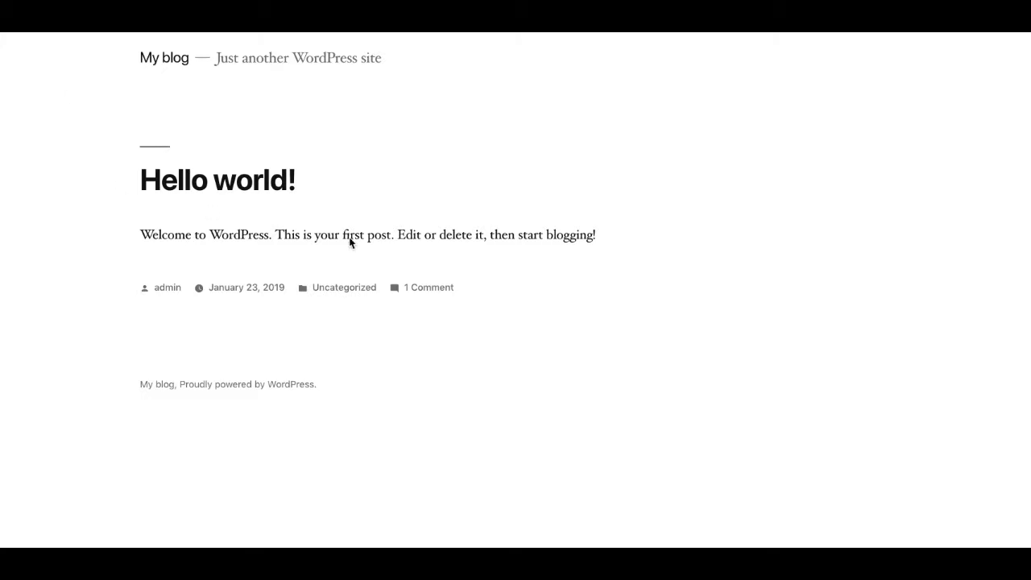
{"action": "mouse_move", "coordinate": [538, 43]}
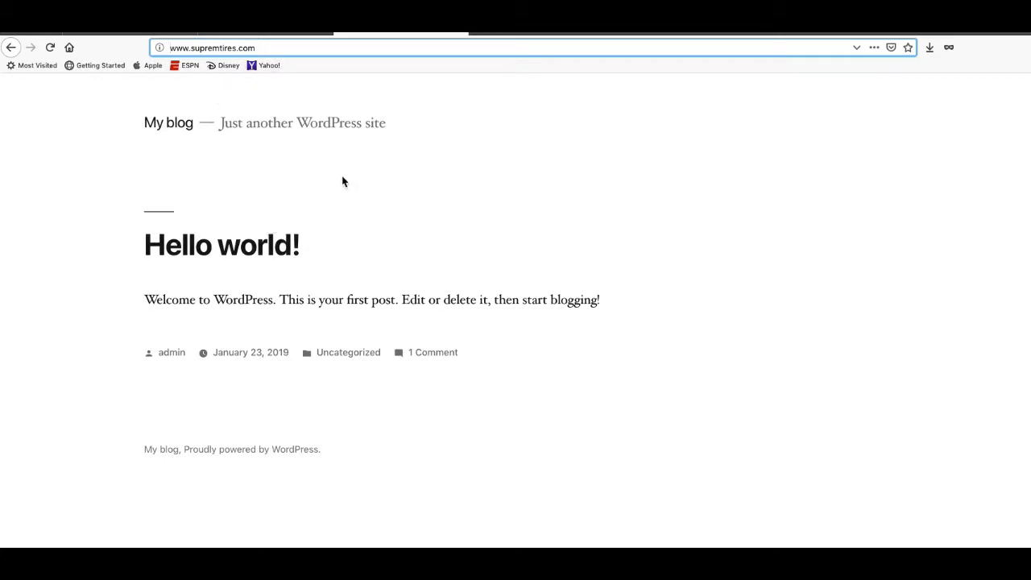
{"action": "left_click", "coordinate": [504, 67]}
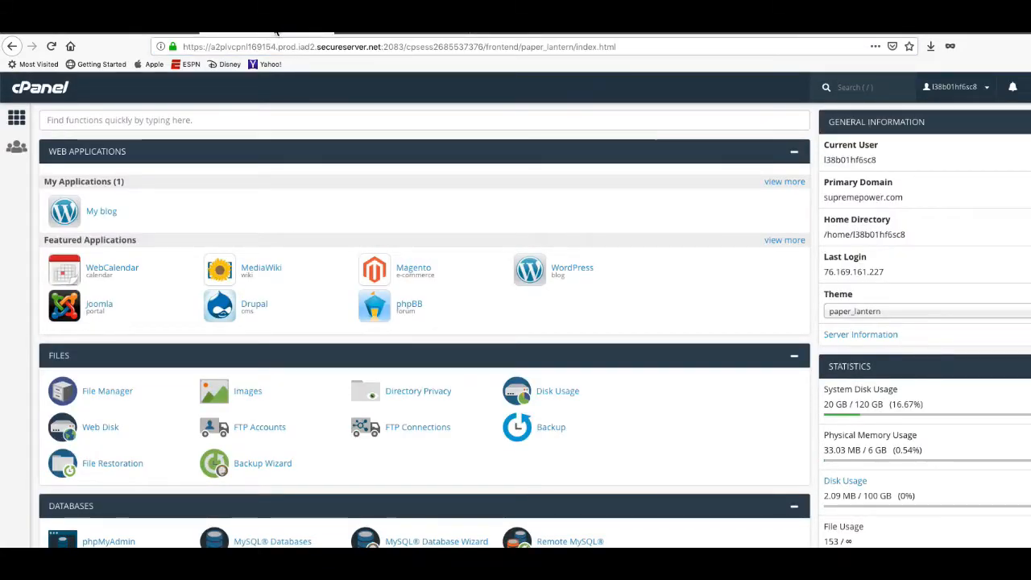
Open File Manager and show the supremtires.com folder's WordPress files.
{"action": "scroll", "coordinate": [425, 361], "scroll_direction": "down", "scroll_amount": 3}
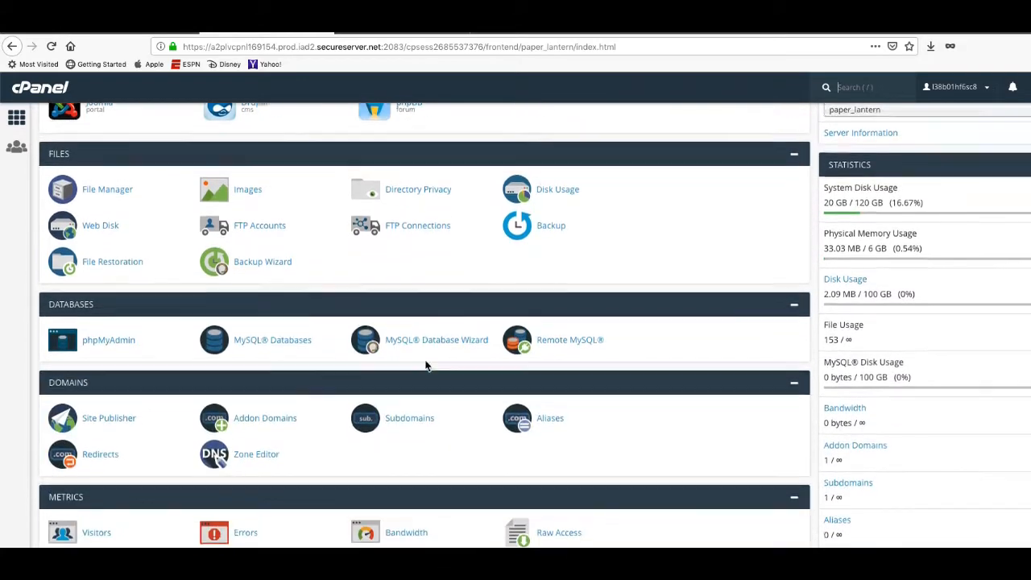
{"action": "scroll", "coordinate": [414, 357], "scroll_direction": "up", "scroll_amount": 3}
{"action": "left_click", "coordinate": [104, 393]}
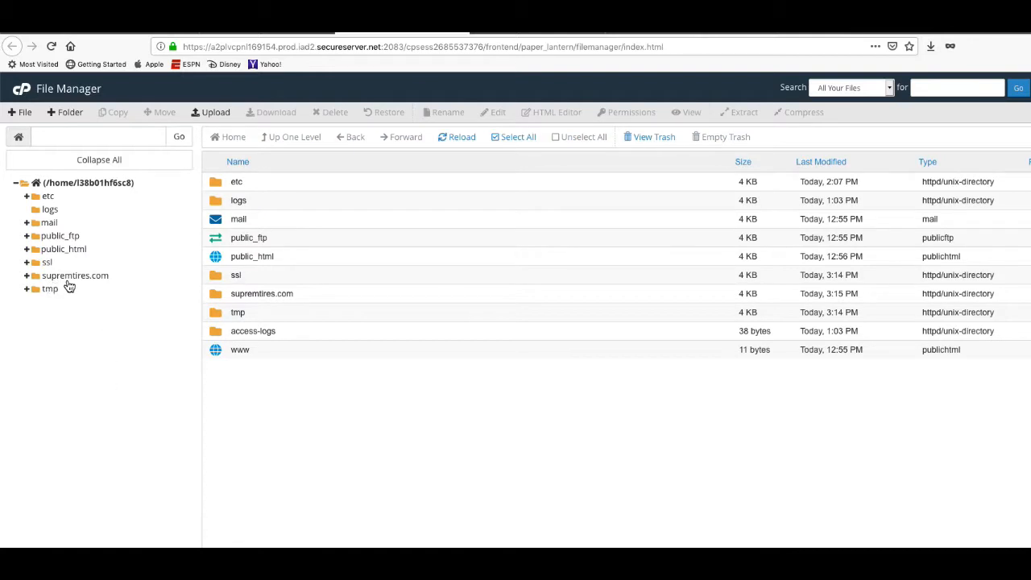
{"action": "left_click", "coordinate": [69, 277]}
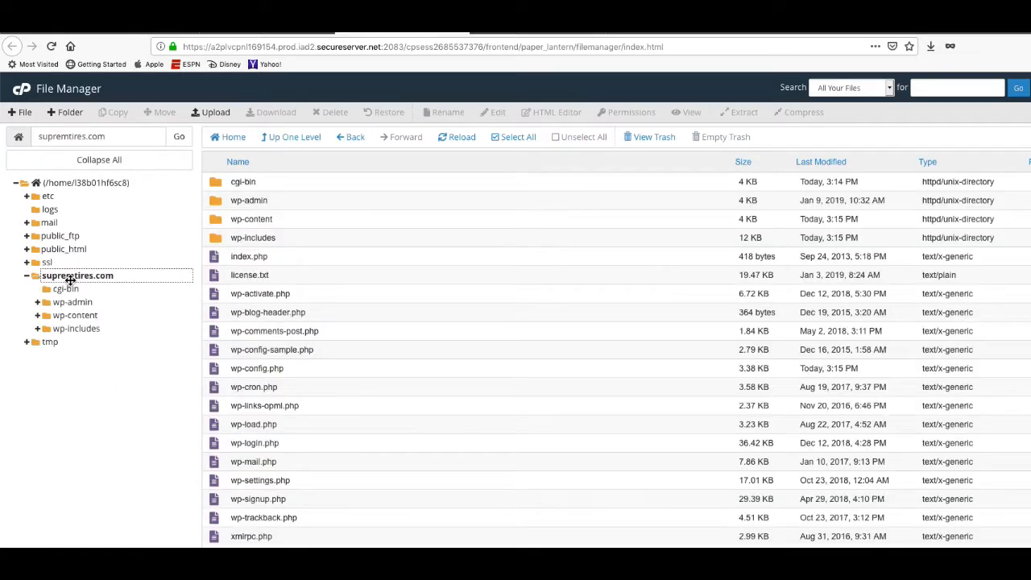
Rename the site's wp-content folder to wp-content1.
{"action": "left_click", "coordinate": [292, 222]}
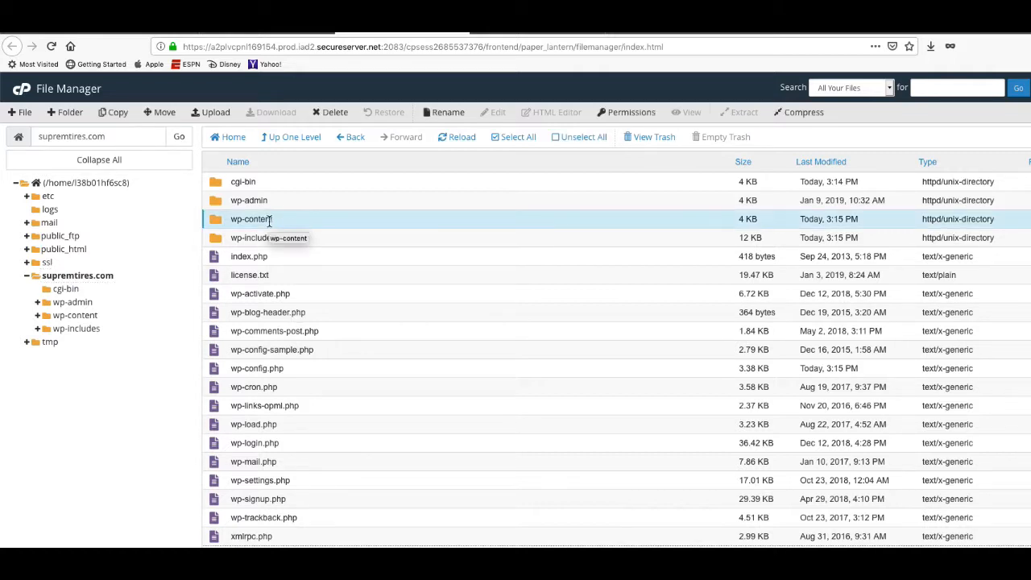
{"action": "right_click", "coordinate": [270, 222]}
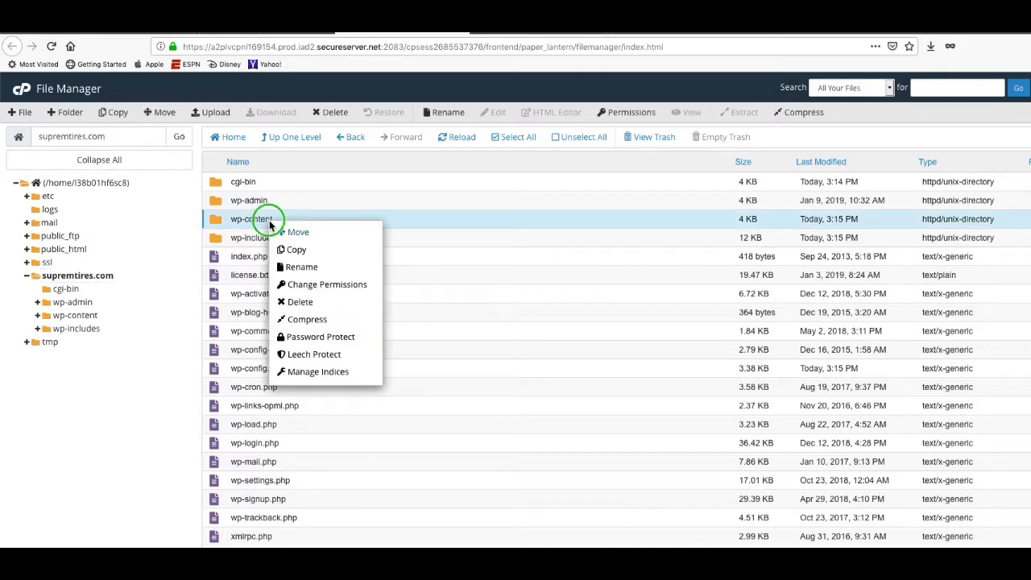
{"action": "left_click", "coordinate": [311, 268]}
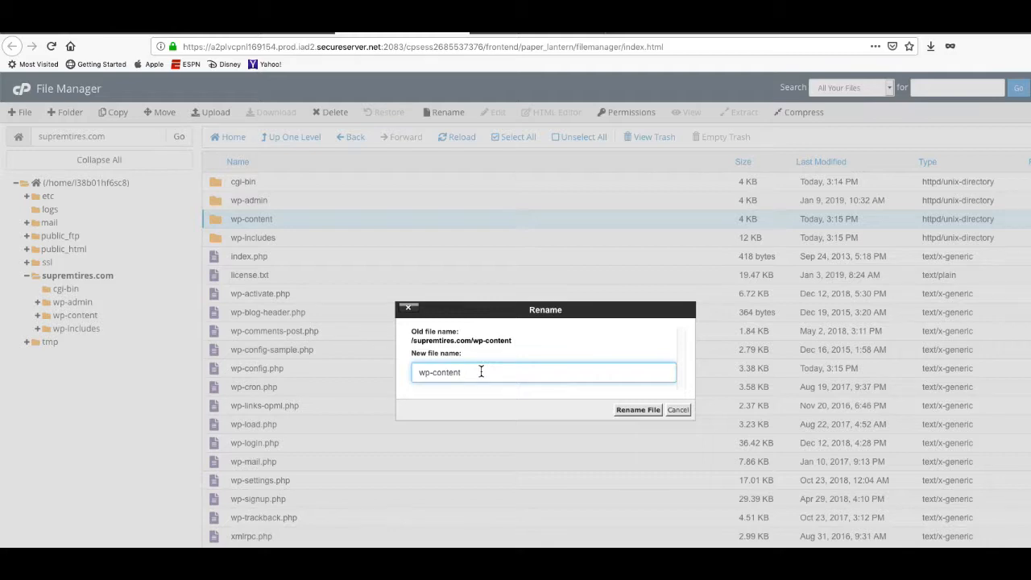
{"action": "type", "text": "1"}
{"action": "left_click", "coordinate": [637, 410]}
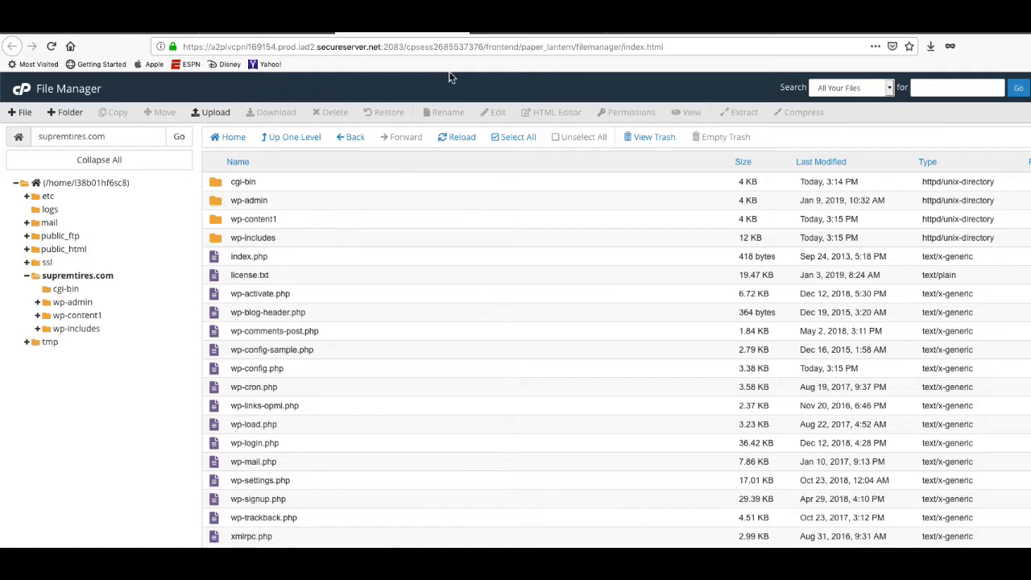
{"action": "left_click", "coordinate": [475, 37]}
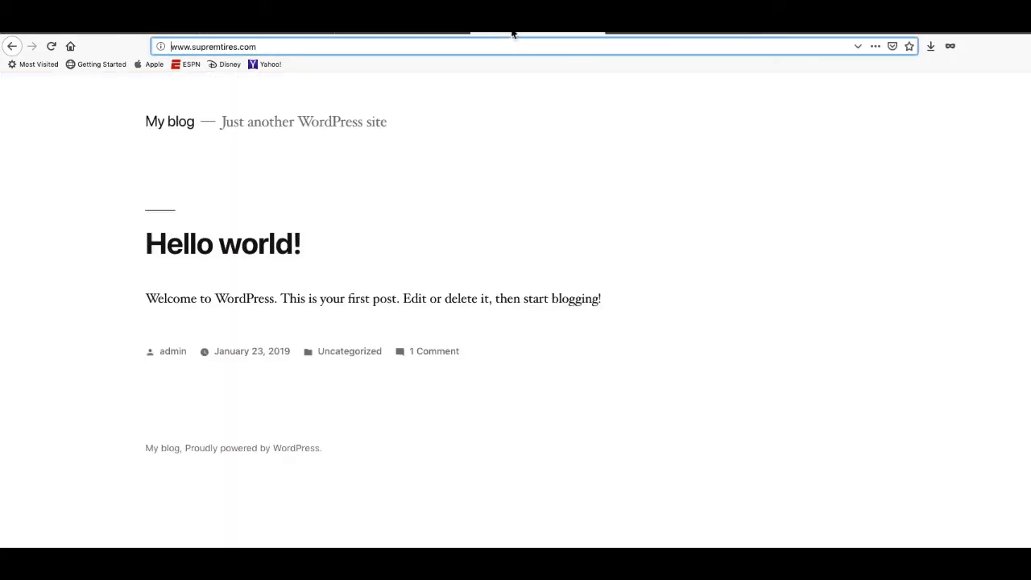
{"action": "left_click", "coordinate": [51, 46]}
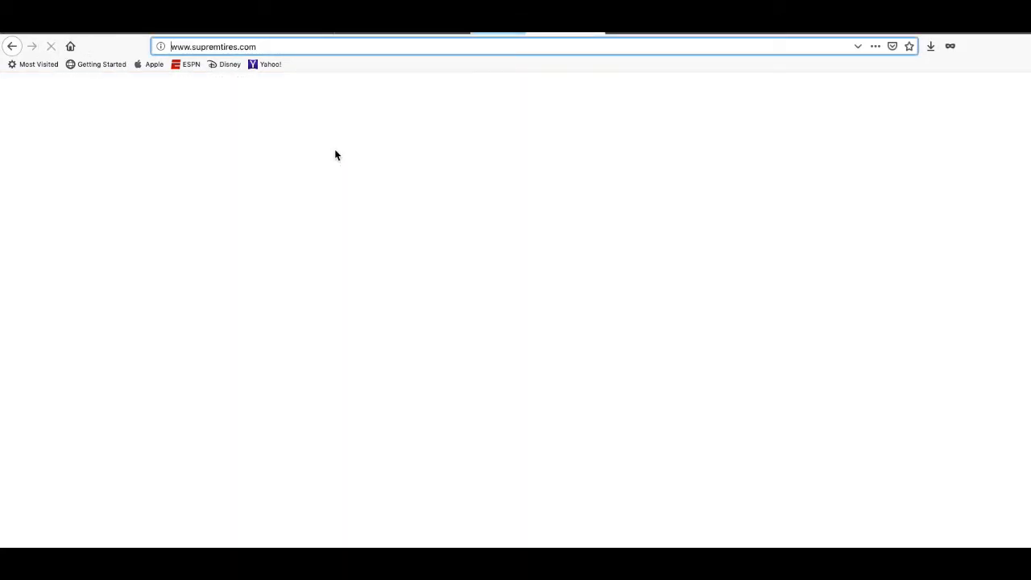
{"action": "left_click", "coordinate": [393, 32]}
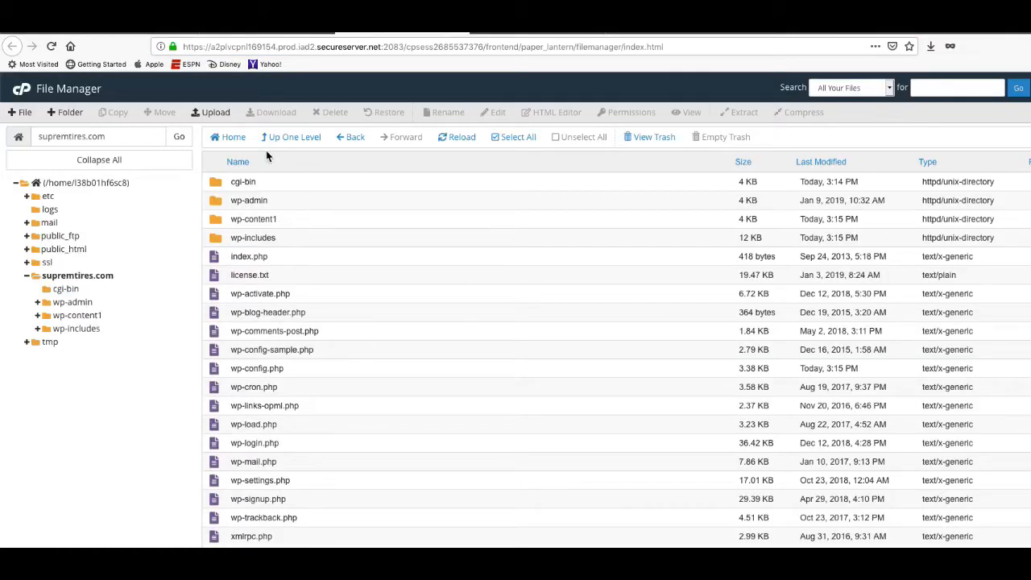
Upload wp-content 2.zip from Finder into the supremtires.com folder and find it in the listing.
{"action": "left_click", "coordinate": [215, 115]}
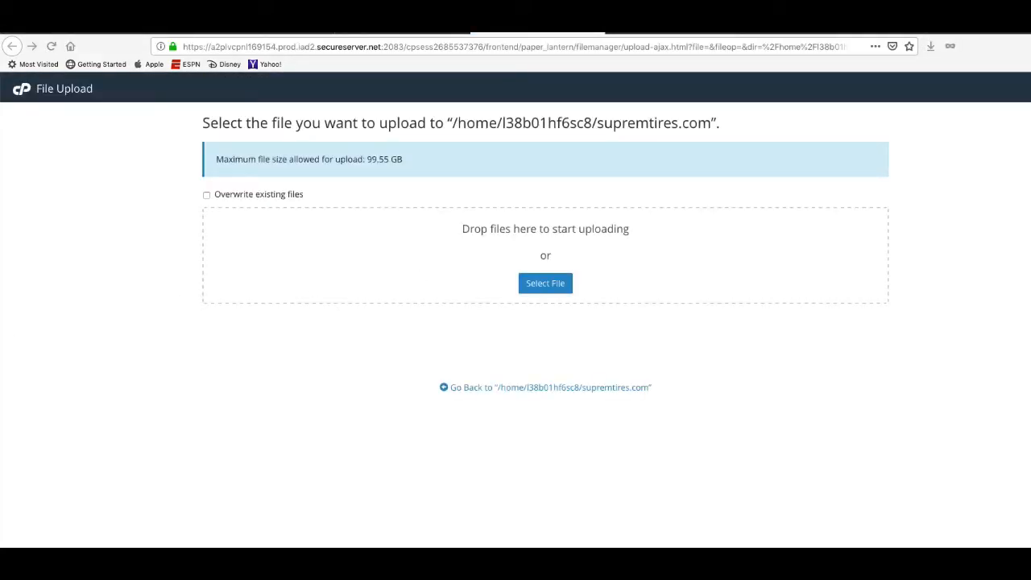
{"action": "left_click_drag", "start_coordinate": [662, 347], "coordinate": [588, 348]}
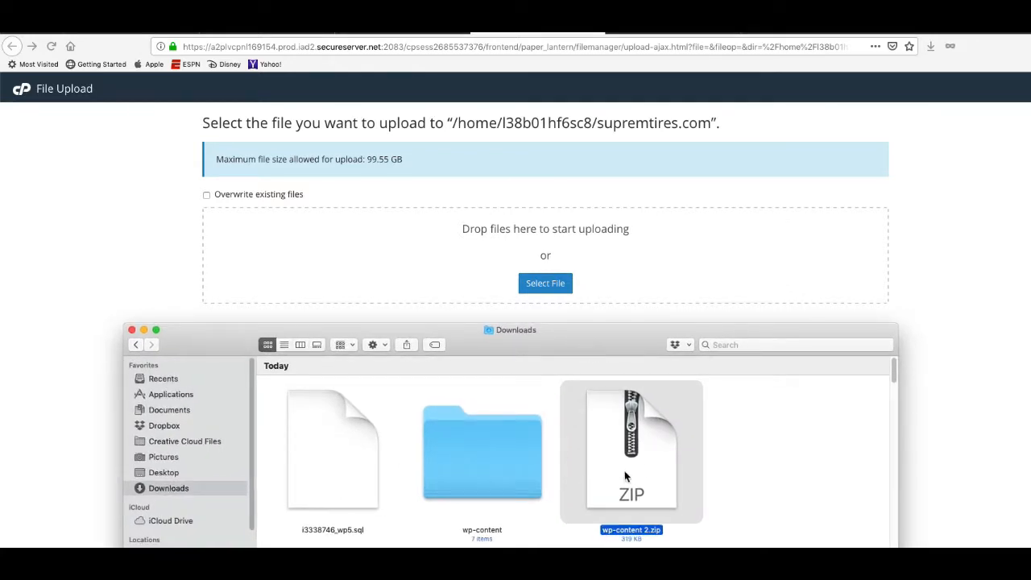
{"action": "left_click_drag", "start_coordinate": [625, 476], "coordinate": [463, 255]}
{"action": "left_click_drag", "start_coordinate": [200, 341], "coordinate": [0, 309]}
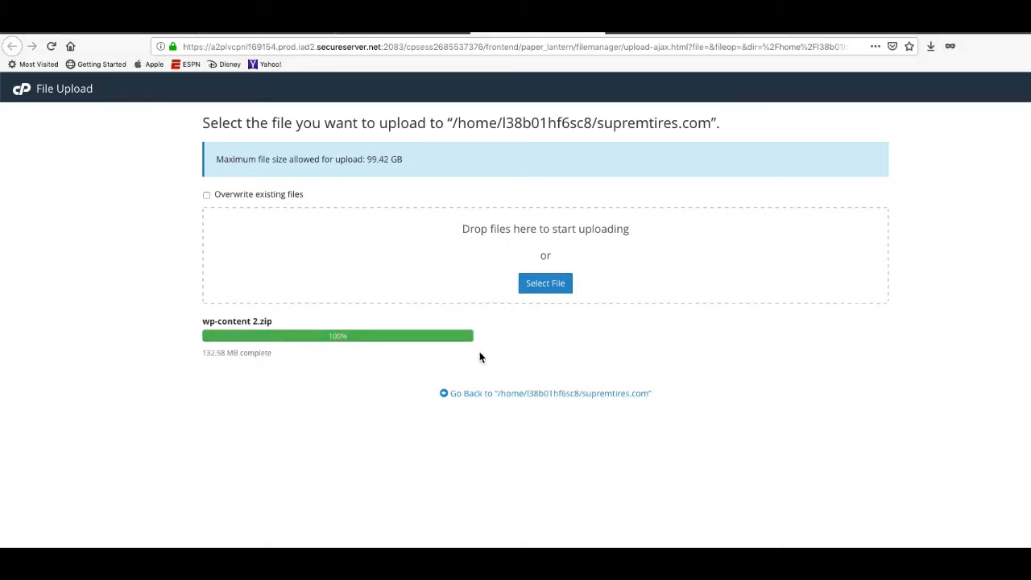
{"action": "left_click", "coordinate": [524, 395]}
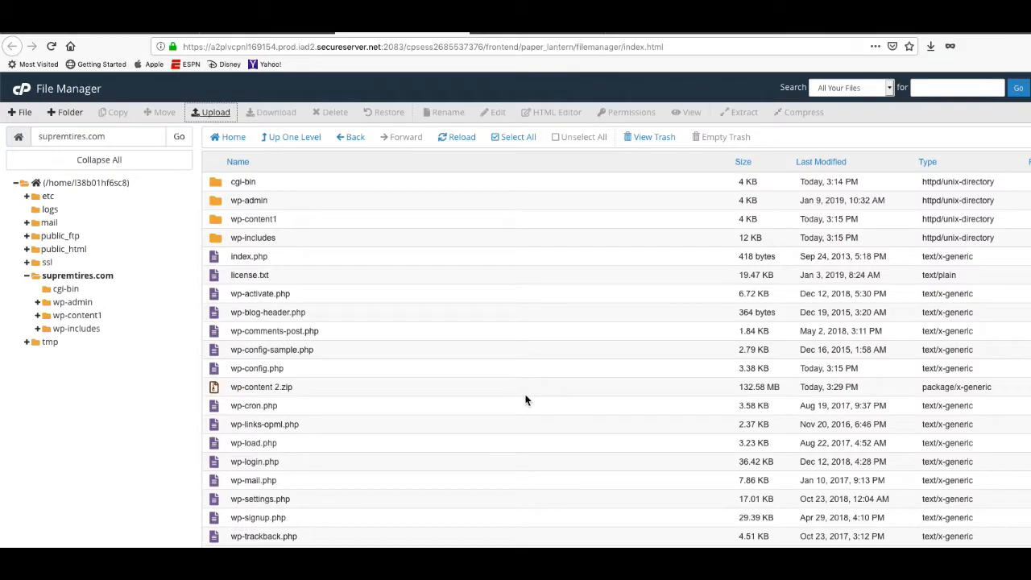
{"action": "left_click", "coordinate": [327, 392]}
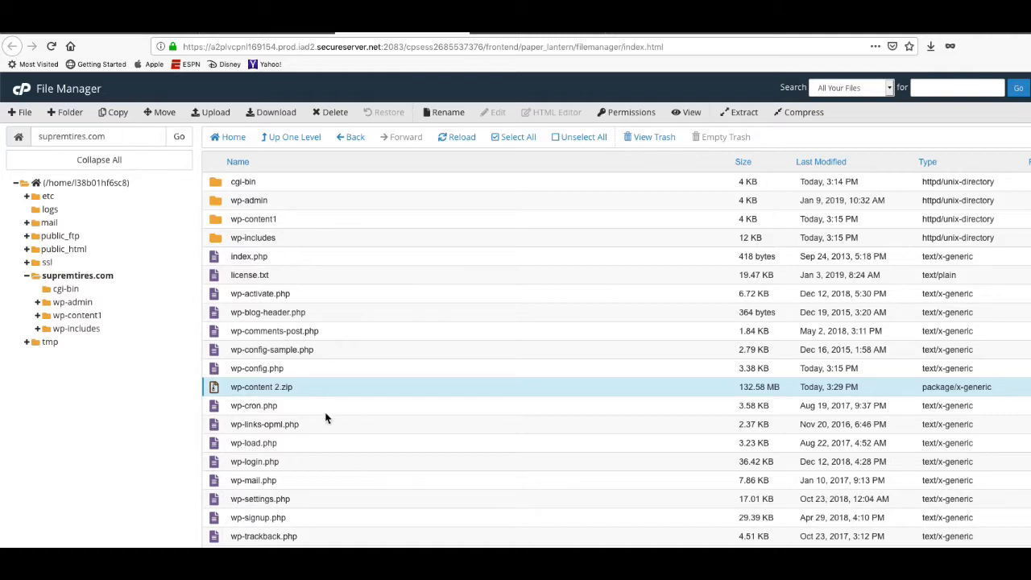
Extract wp-content 2.zip into /supremtires.com, adding new wp-content and __MACOSX folders.
{"action": "right_click", "coordinate": [314, 391]}
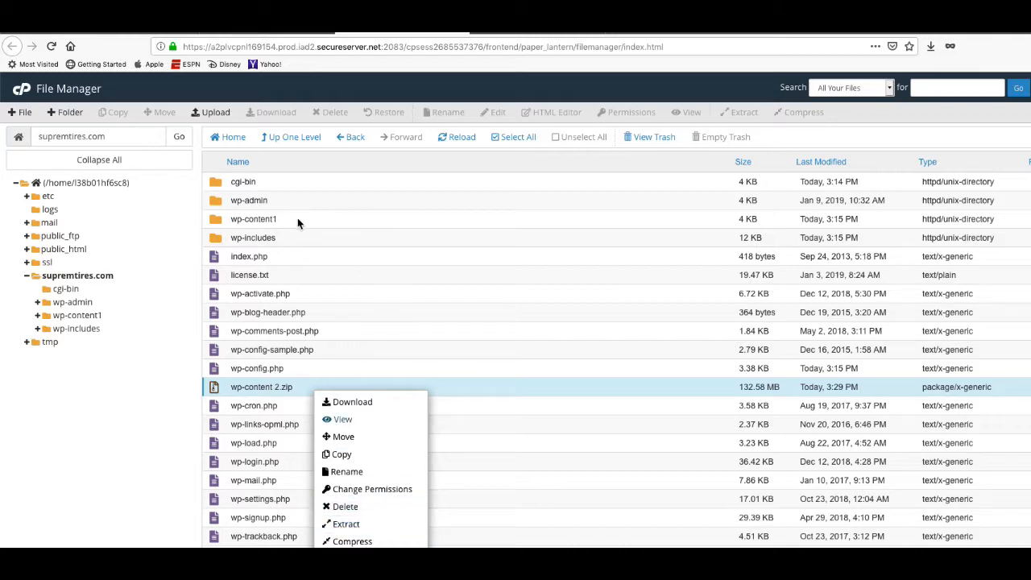
{"action": "left_click", "coordinate": [348, 525]}
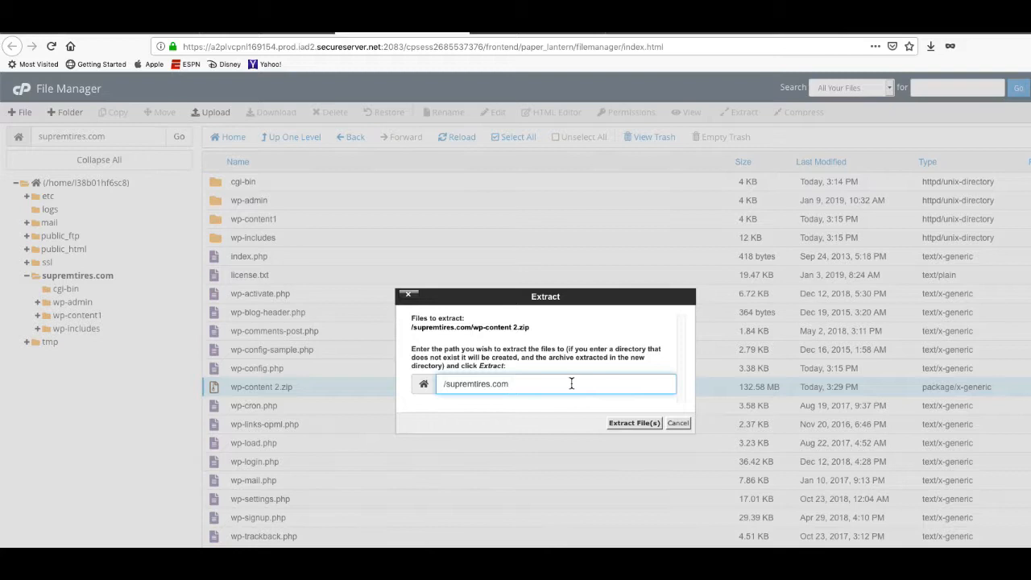
{"action": "left_click", "coordinate": [633, 424]}
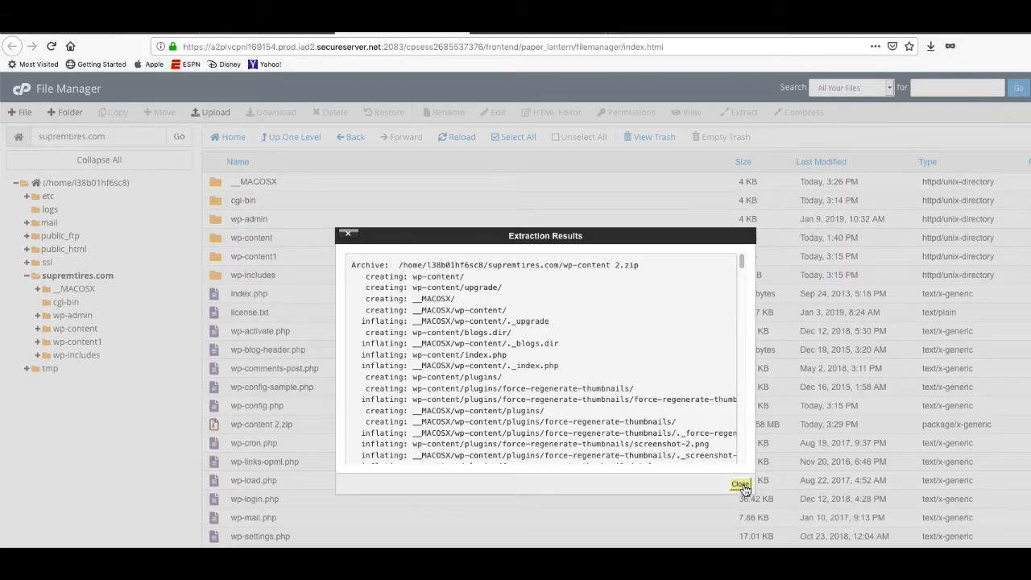
{"action": "left_click", "coordinate": [739, 485]}
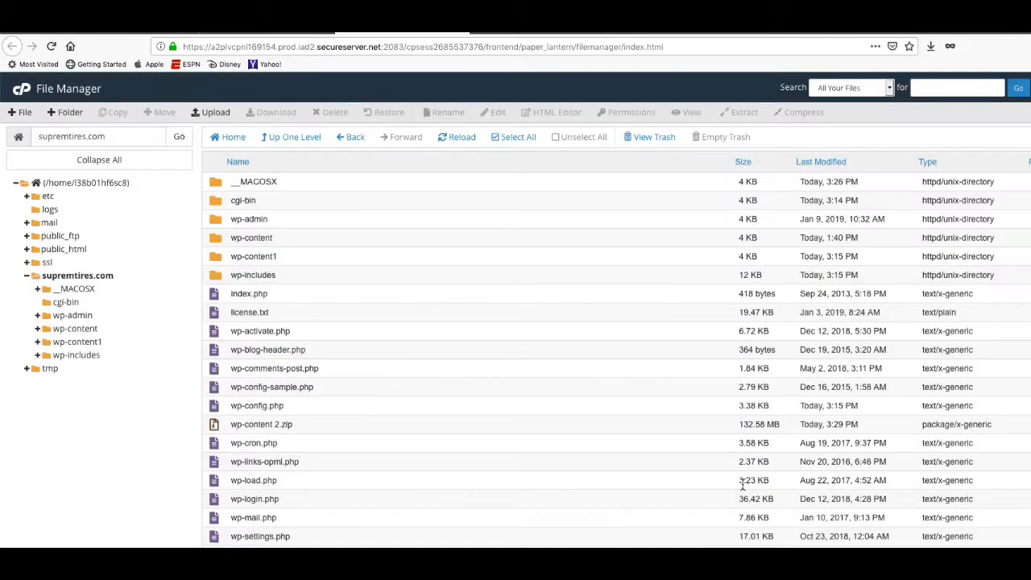
Delete wp-content 2.zip, the __MACOSX folder and the wp-content1 folder from the site root.
{"action": "left_click", "coordinate": [325, 427]}
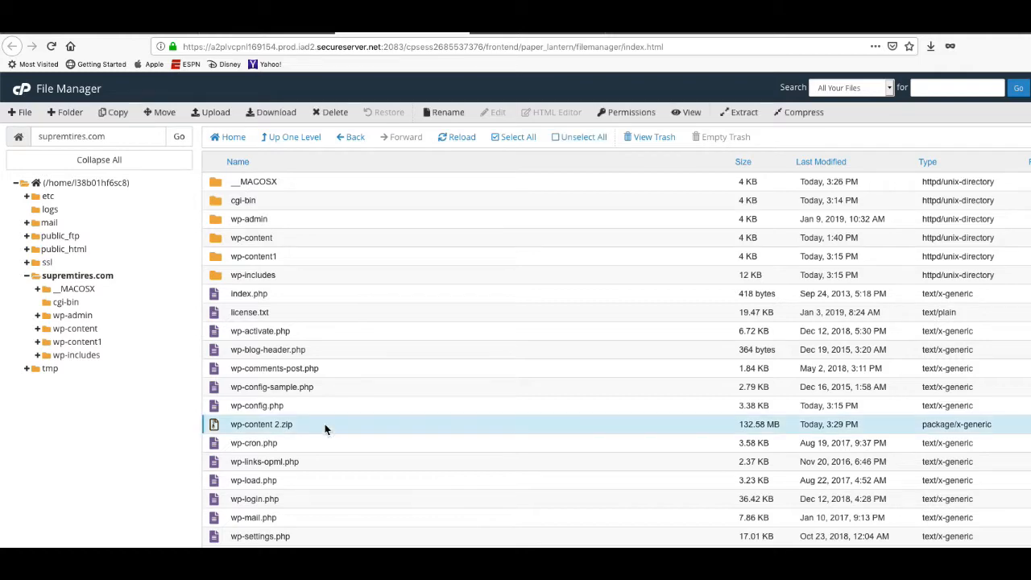
{"action": "left_click", "coordinate": [332, 112]}
{"action": "left_click", "coordinate": [646, 400]}
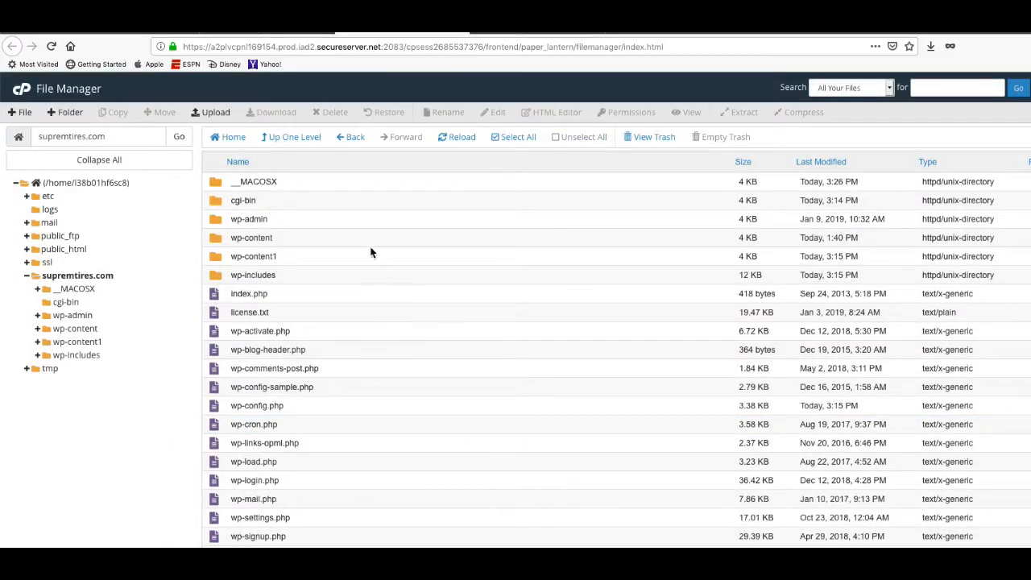
{"action": "left_click", "coordinate": [306, 185]}
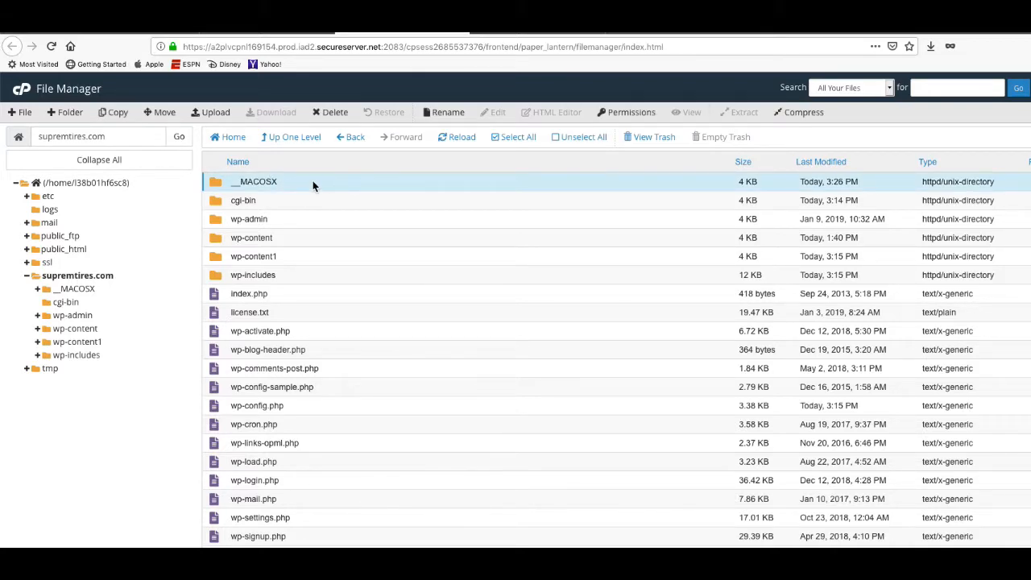
{"action": "left_click", "coordinate": [338, 113]}
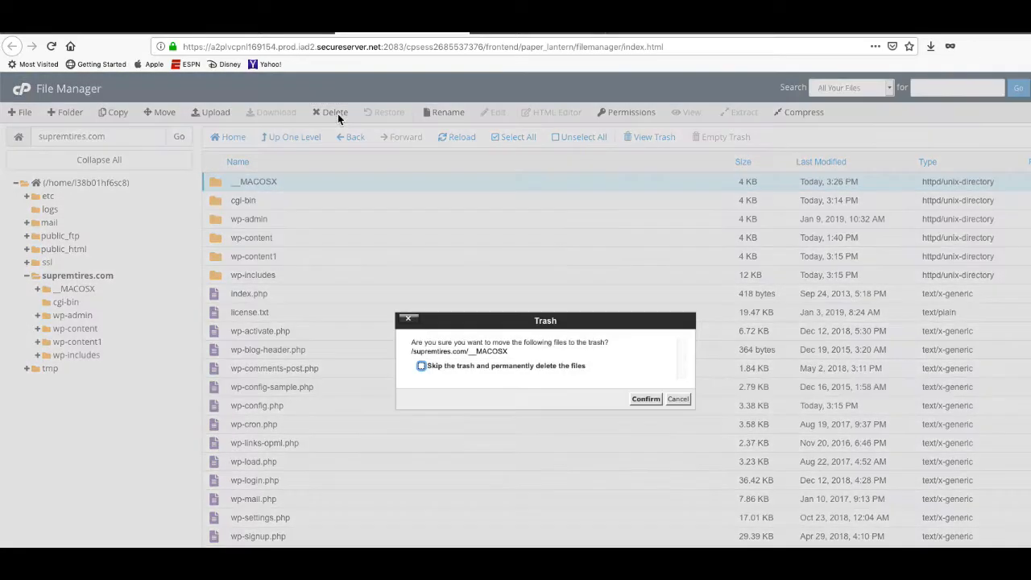
{"action": "left_click", "coordinate": [646, 398]}
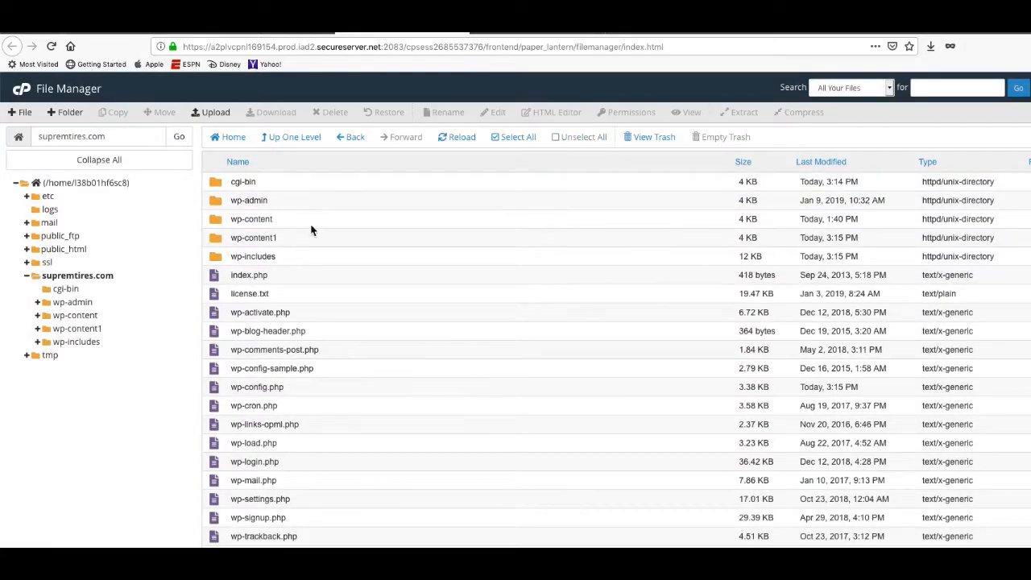
{"action": "left_click", "coordinate": [299, 238]}
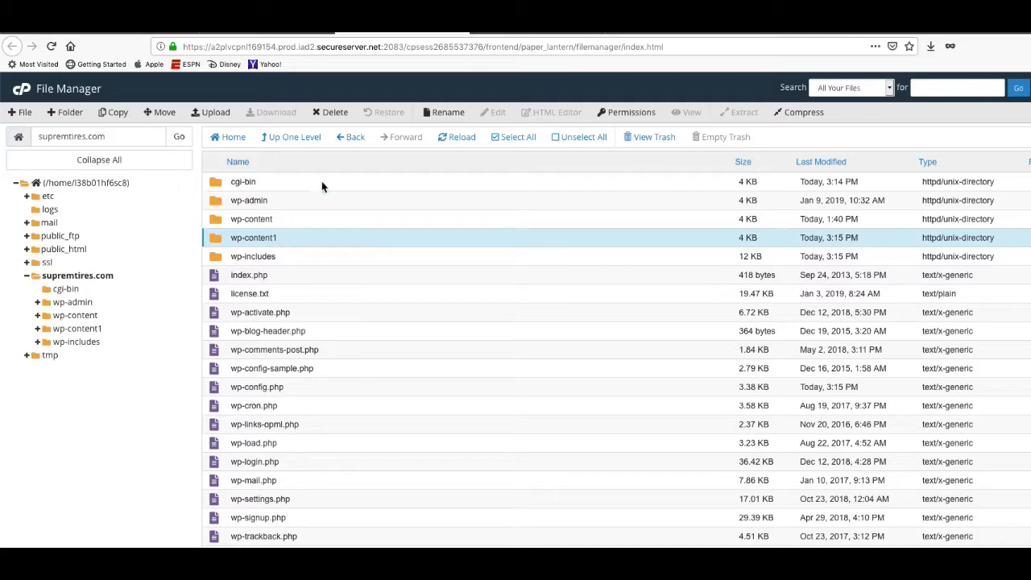
{"action": "left_click", "coordinate": [336, 113]}
{"action": "left_click", "coordinate": [645, 398]}
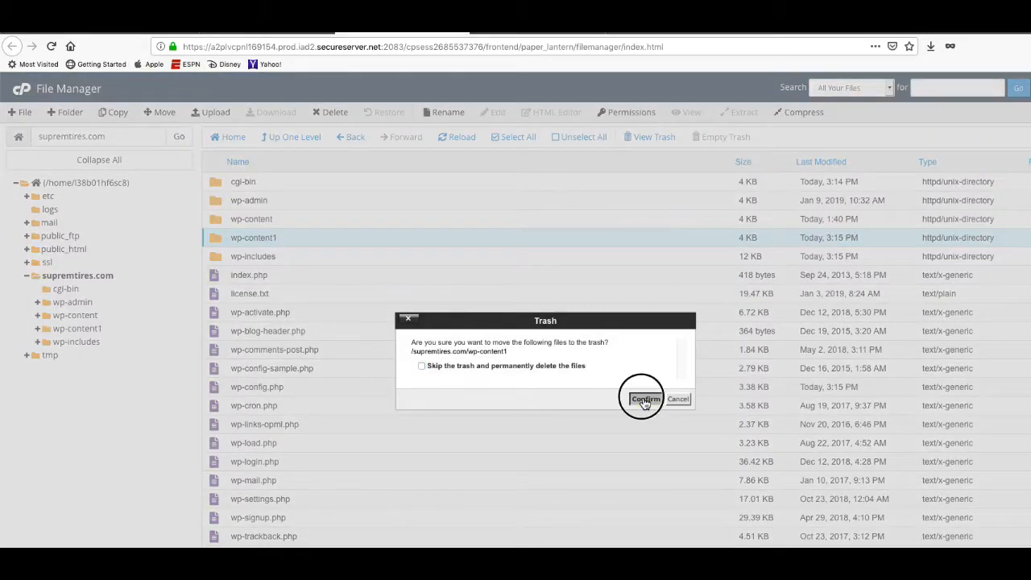
Check the new wp-content folder's plugins contents, then return to wp-content.
{"action": "double_click", "coordinate": [215, 219]}
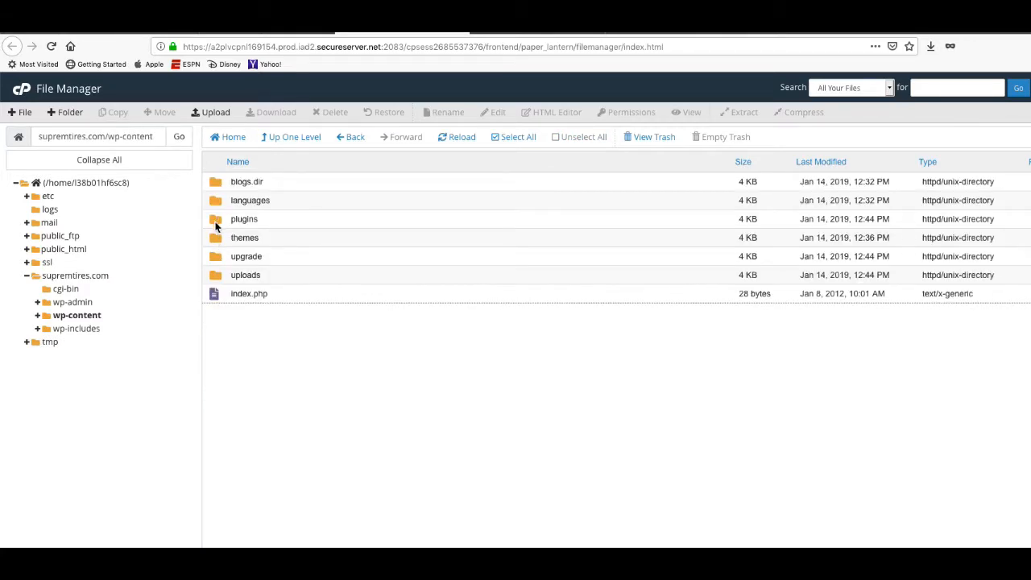
{"action": "double_click", "coordinate": [216, 226]}
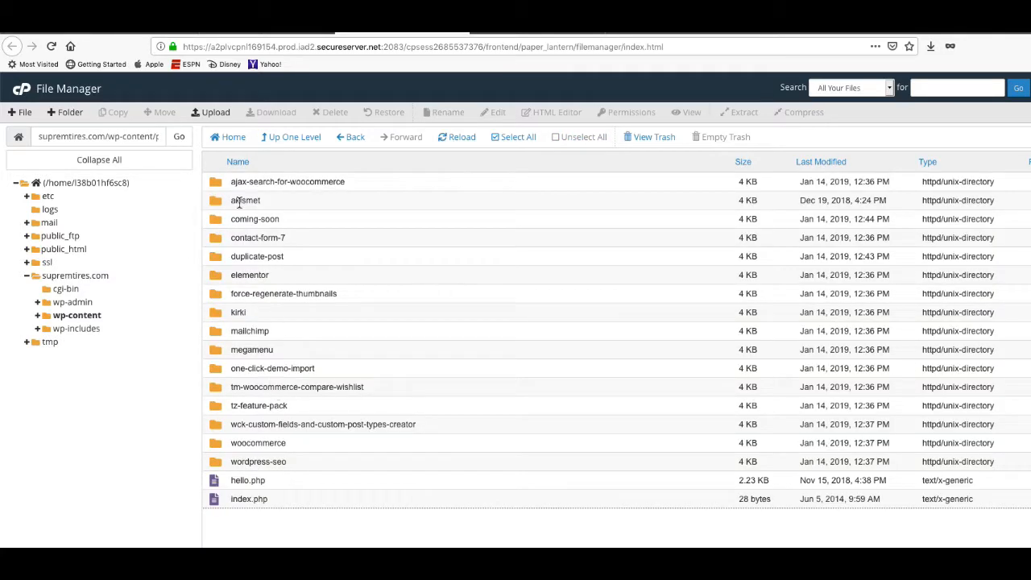
{"action": "left_click", "coordinate": [287, 142]}
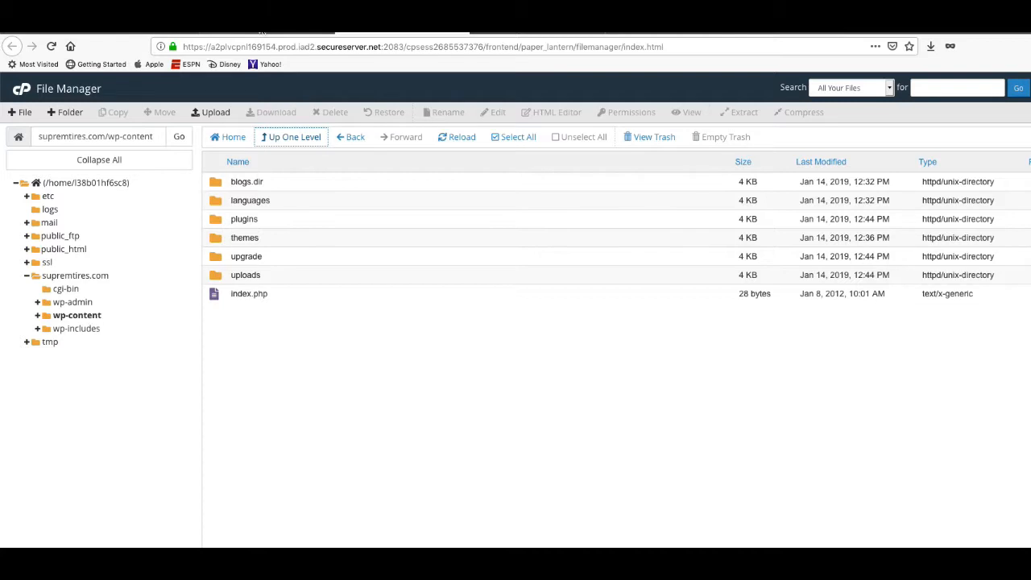
{"action": "left_click", "coordinate": [89, 277]}
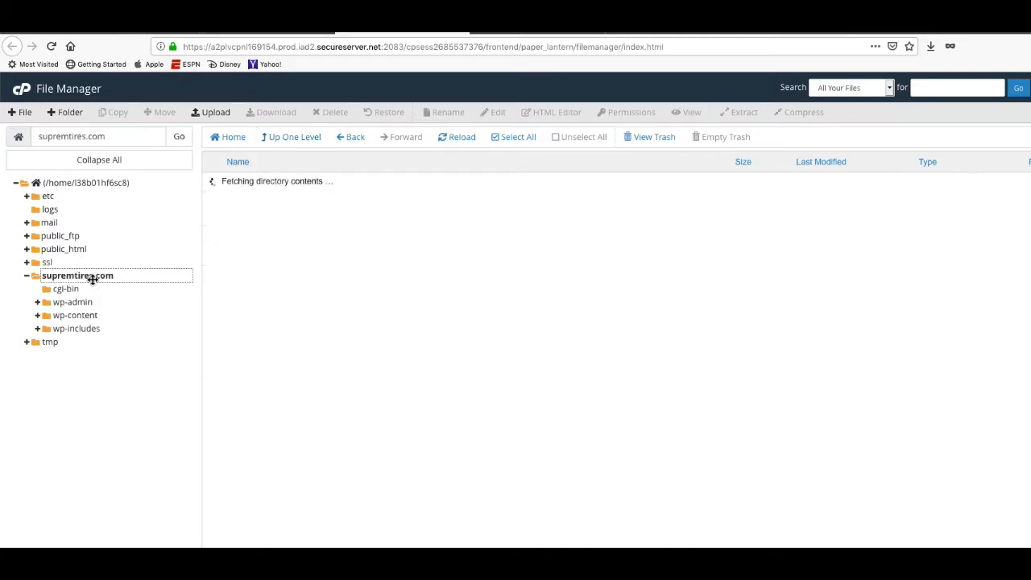
{"action": "left_click", "coordinate": [329, 370]}
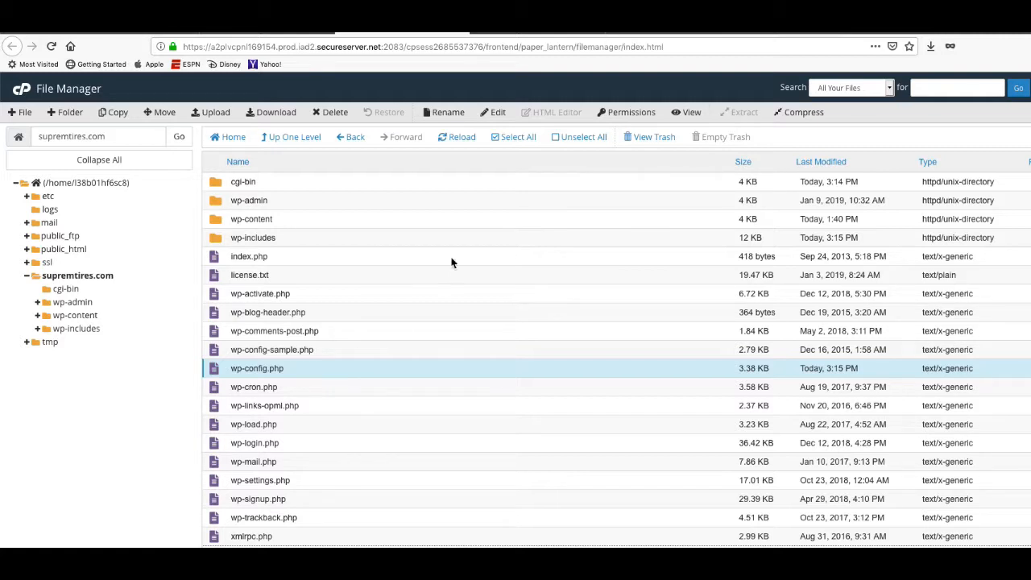
{"action": "left_click", "coordinate": [687, 115]}
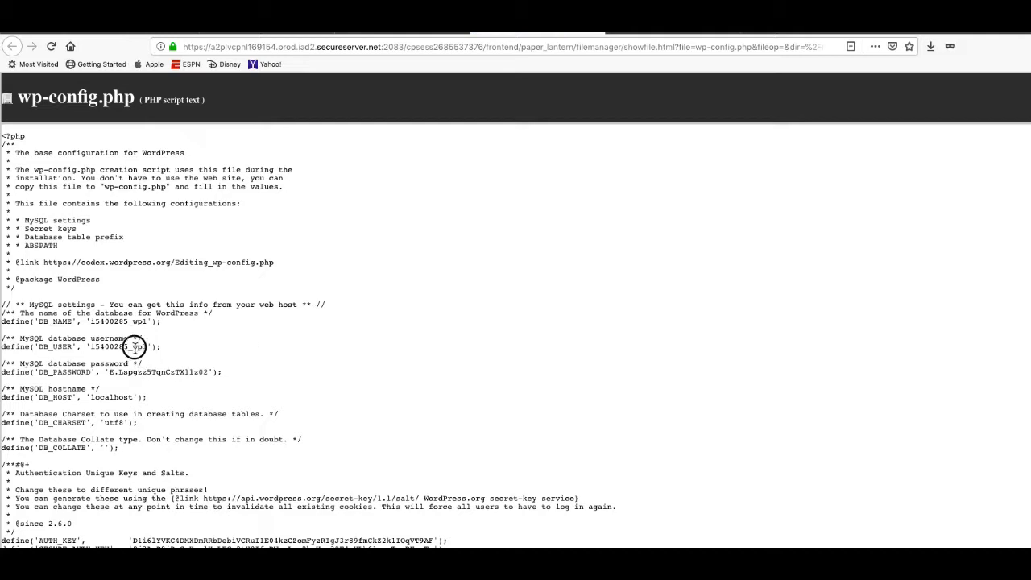
{"action": "left_click_drag", "start_coordinate": [133, 346], "coordinate": [147, 346]}
{"action": "left_click", "coordinate": [594, 30]}
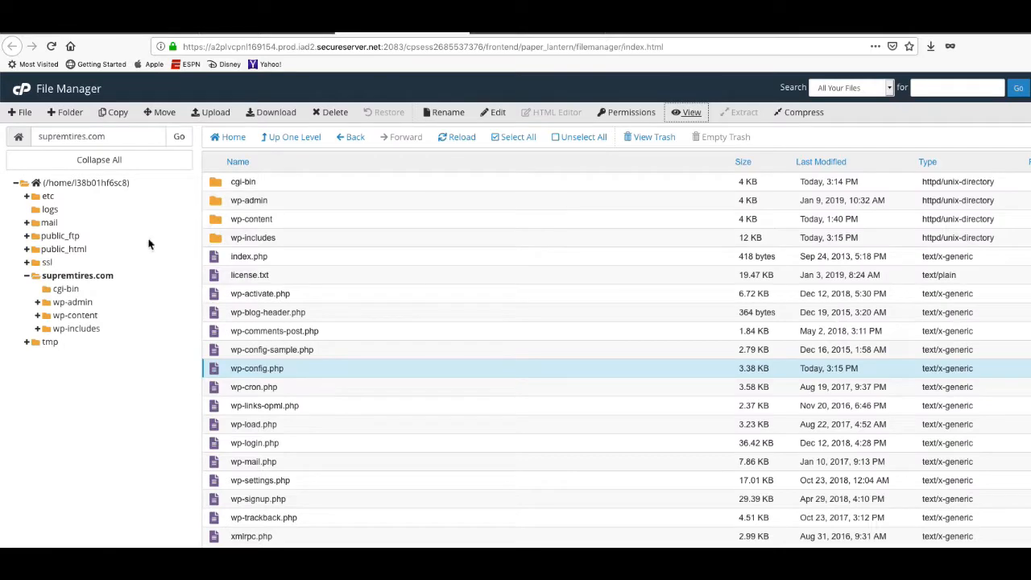
{"action": "left_click", "coordinate": [462, 34]}
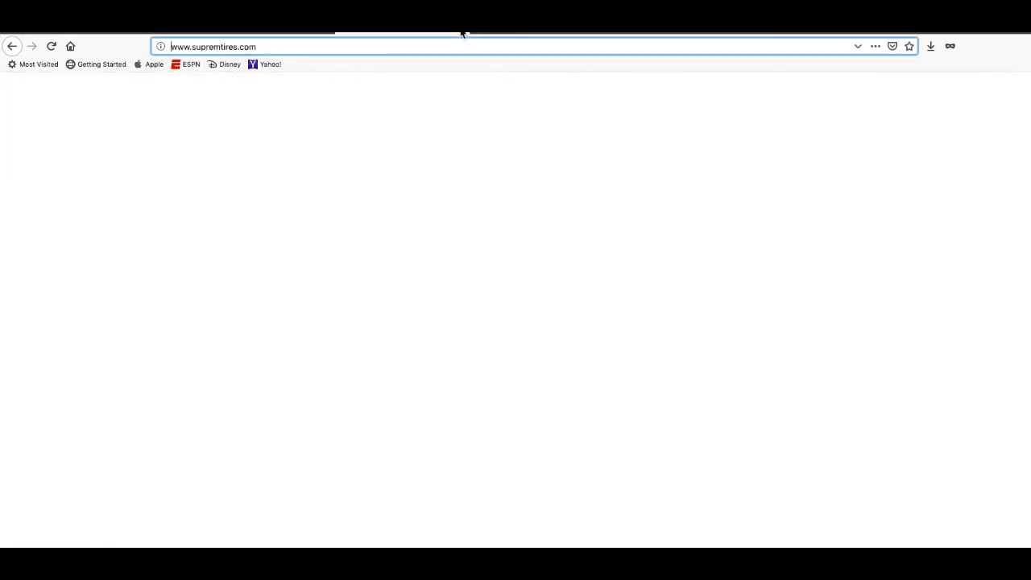
Launch phpMyAdmin from cPanel and list the 12 tables of i5400285_wp1.
{"action": "left_click", "coordinate": [257, 34]}
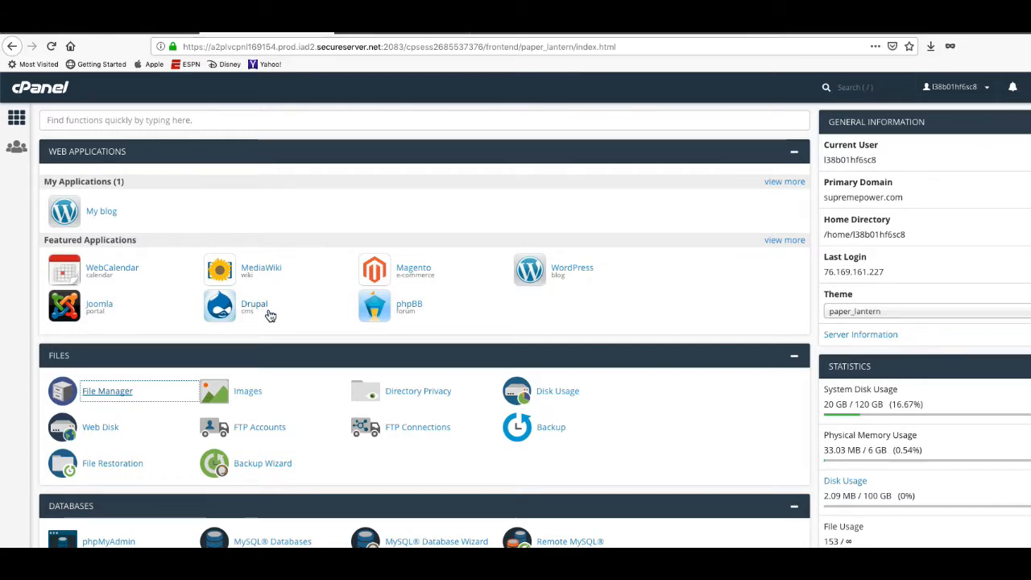
{"action": "scroll", "coordinate": [271, 314], "scroll_direction": "down", "scroll_amount": 3}
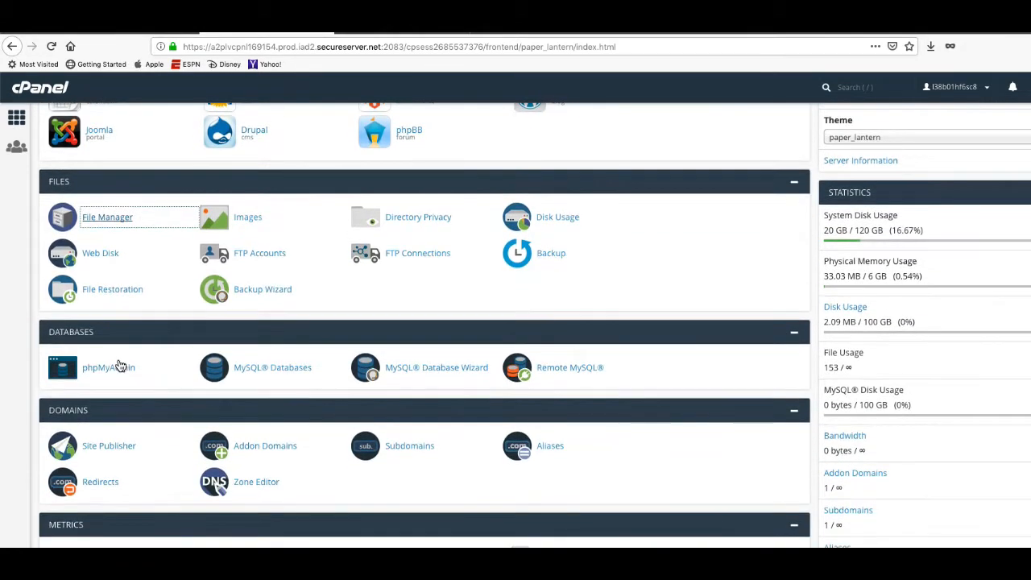
{"action": "left_click", "coordinate": [119, 373]}
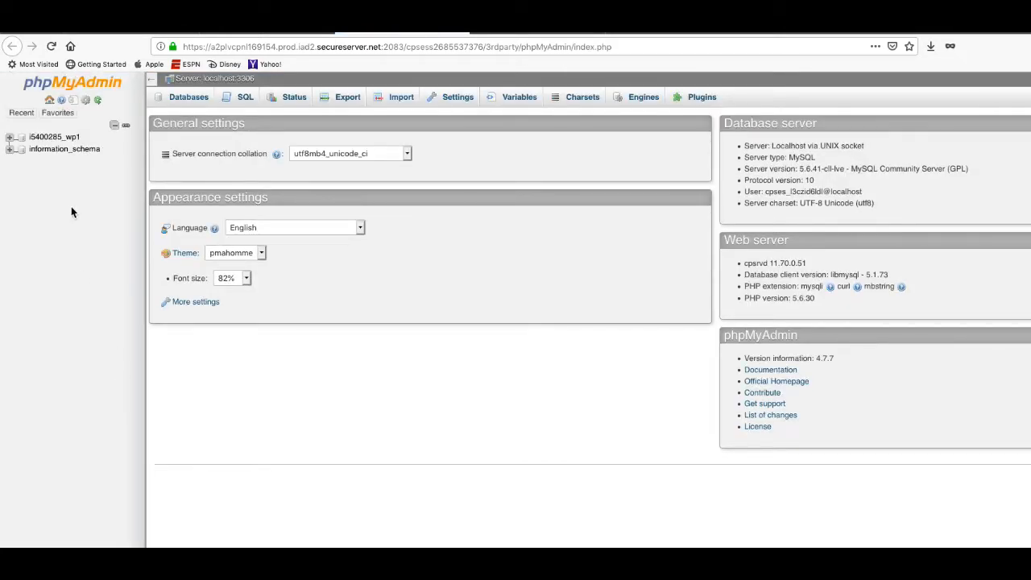
{"action": "left_click", "coordinate": [66, 138]}
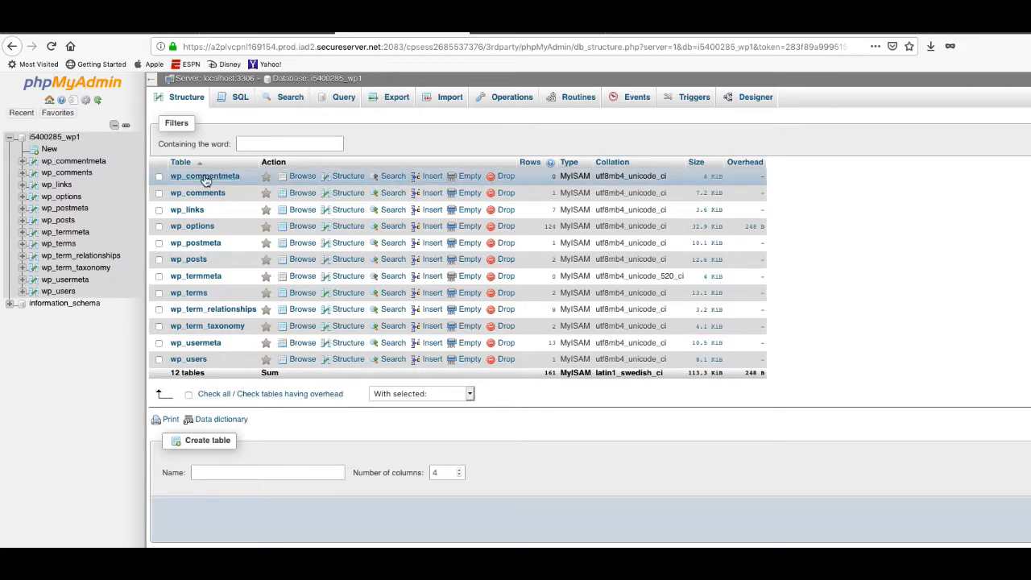
Drop all 12 tables from i5400285_wp1 and go to its Import page.
{"action": "left_click", "coordinate": [188, 395]}
{"action": "left_click", "coordinate": [419, 393]}
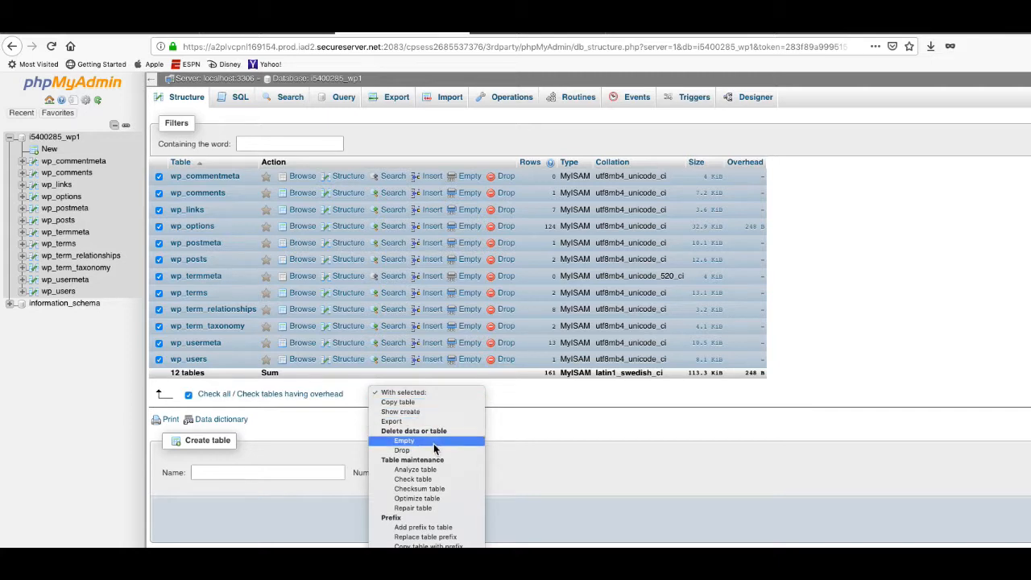
{"action": "left_click", "coordinate": [403, 449]}
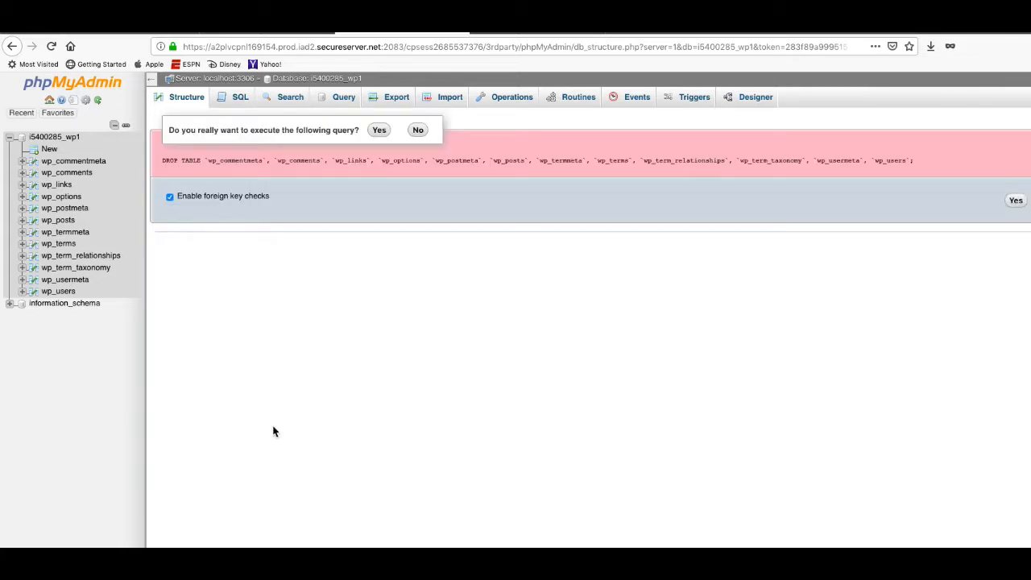
{"action": "left_click", "coordinate": [381, 133]}
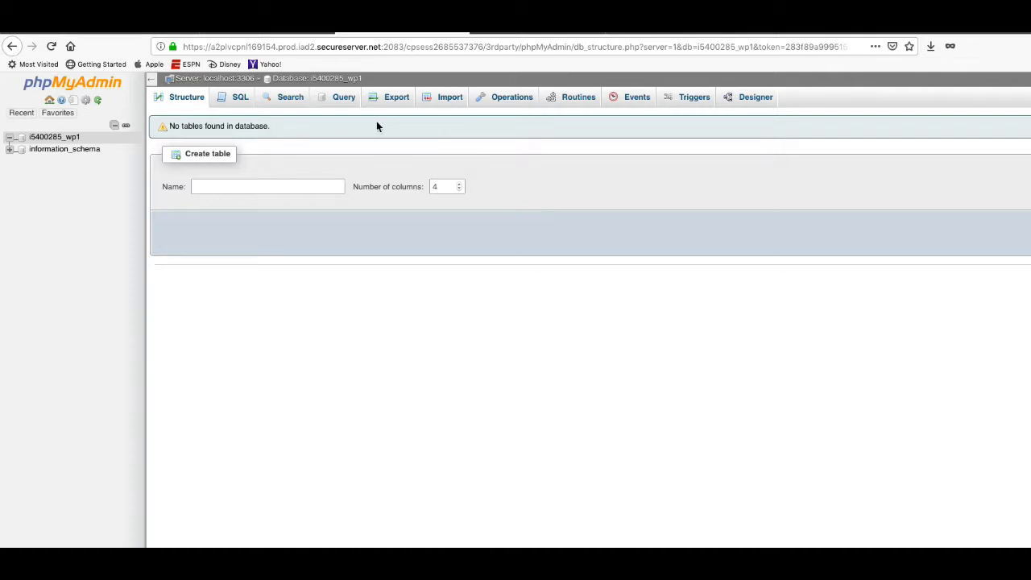
{"action": "left_click", "coordinate": [453, 103]}
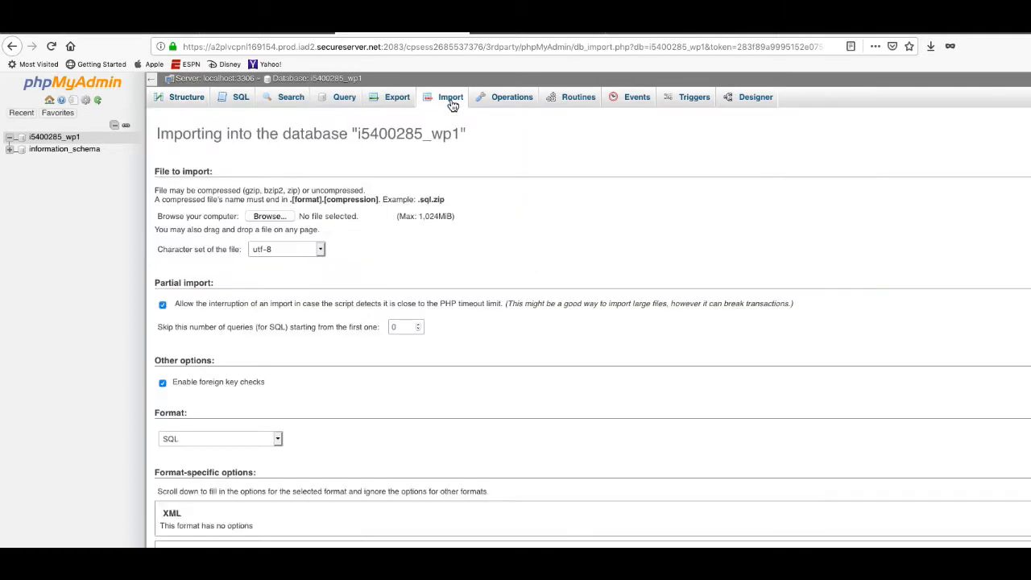
Import i3338746_wp5.sql from Downloads into i5400285_wp1, running all 188 queries.
{"action": "left_click", "coordinate": [269, 219]}
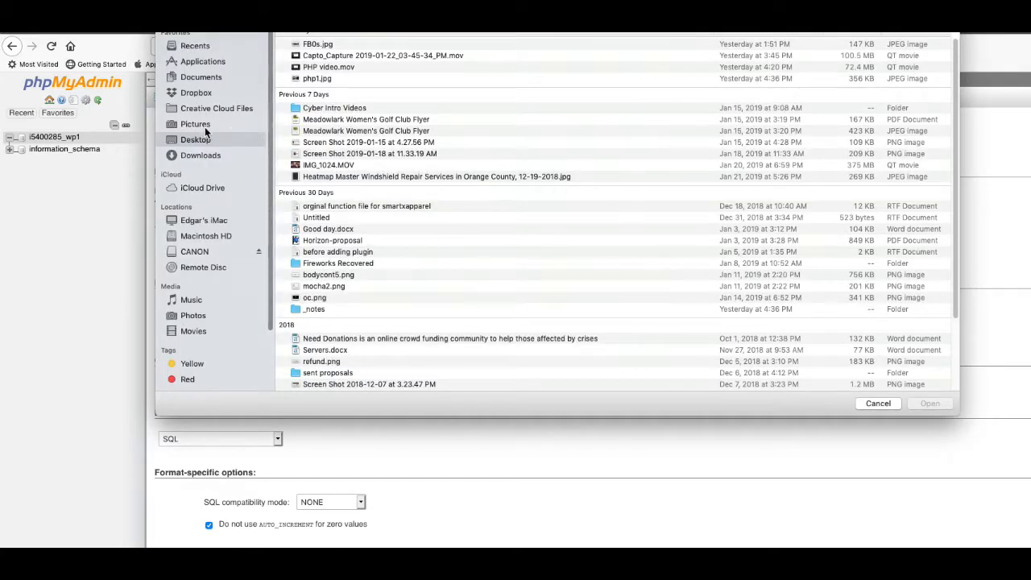
{"action": "left_click", "coordinate": [199, 156]}
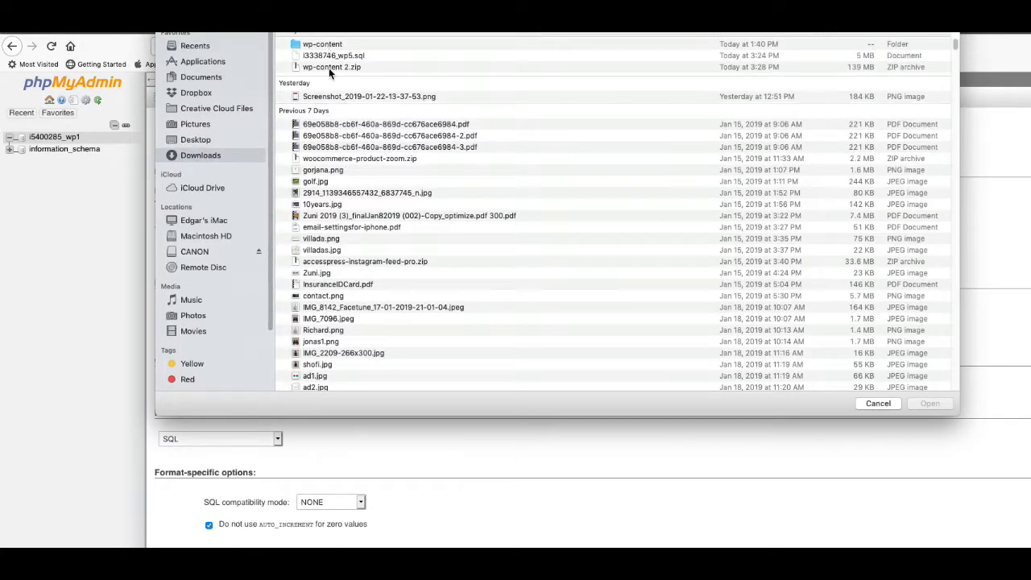
{"action": "left_click", "coordinate": [329, 67]}
{"action": "left_click", "coordinate": [333, 55]}
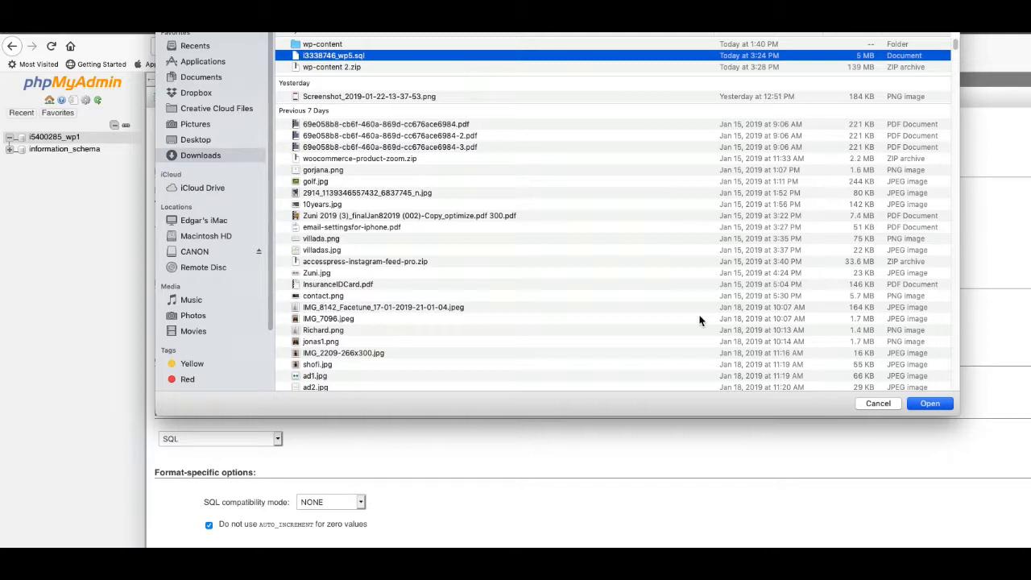
{"action": "key", "text": "Return"}
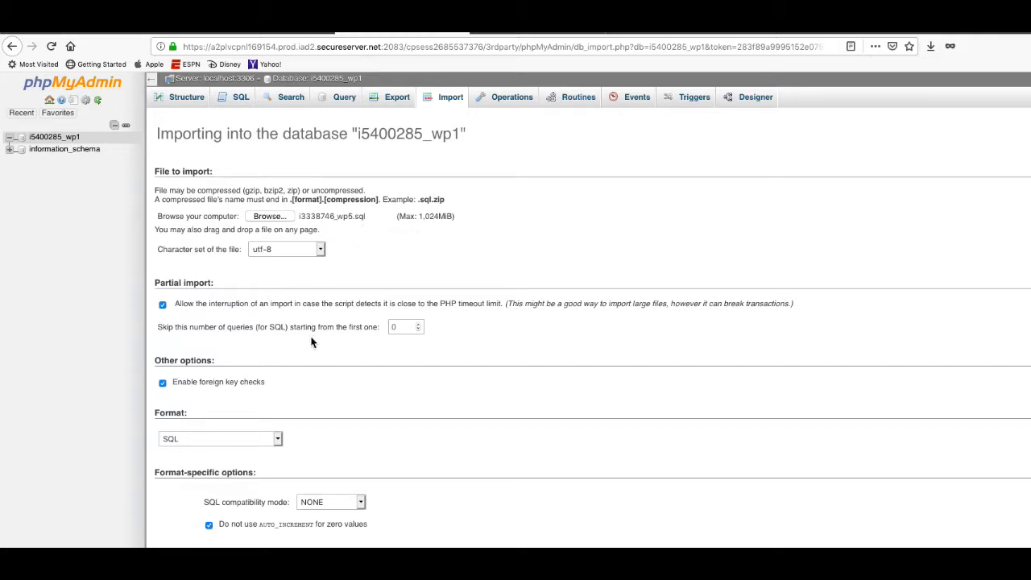
{"action": "left_click_drag", "start_coordinate": [597, 62], "coordinate": [597, 1]}
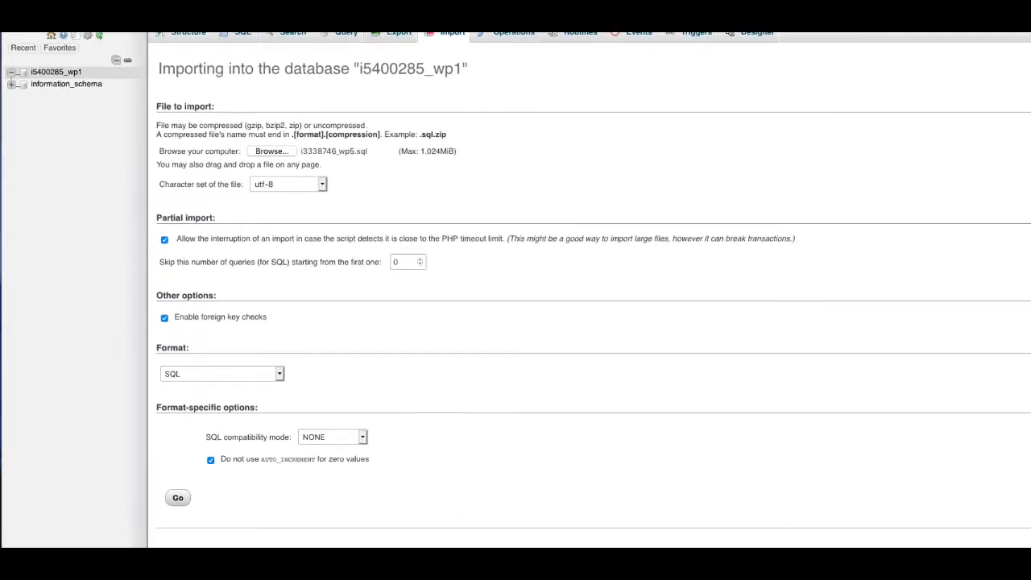
{"action": "left_click", "coordinate": [178, 499]}
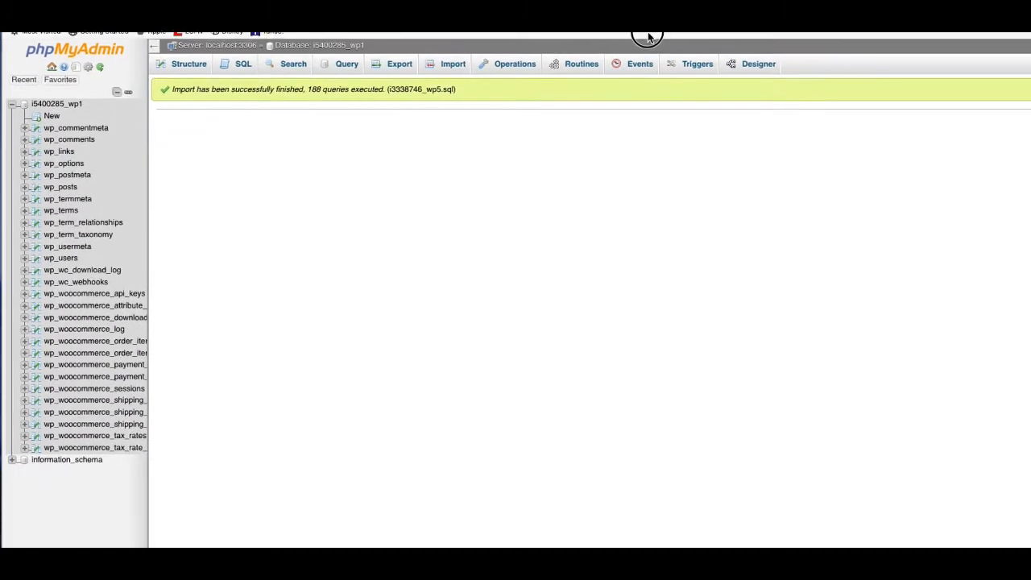
Return to the new database's table list in phpMyAdmin.
{"action": "left_click", "coordinate": [646, 49]}
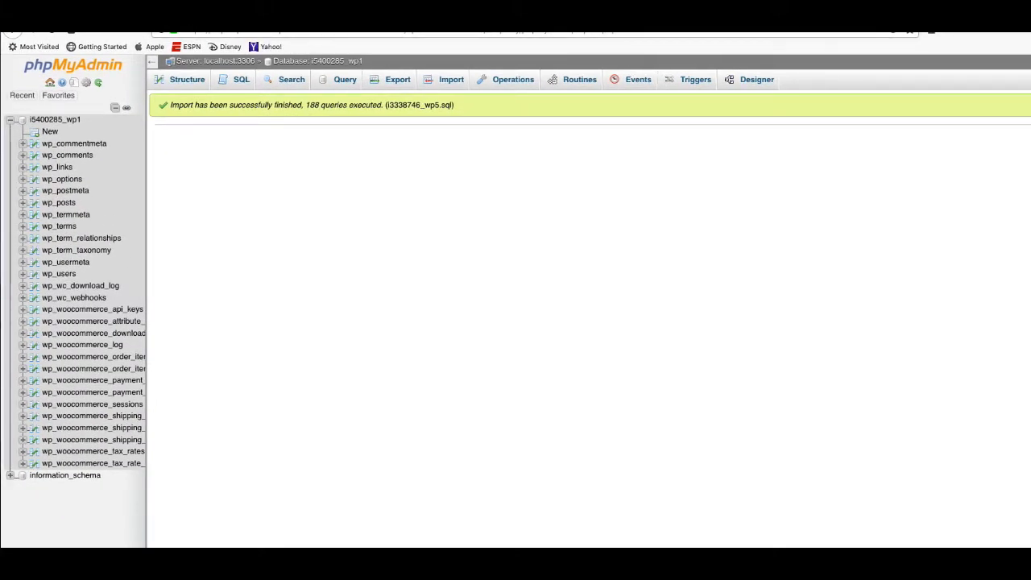
{"action": "left_click", "coordinate": [651, 8]}
{"action": "left_click", "coordinate": [649, 32]}
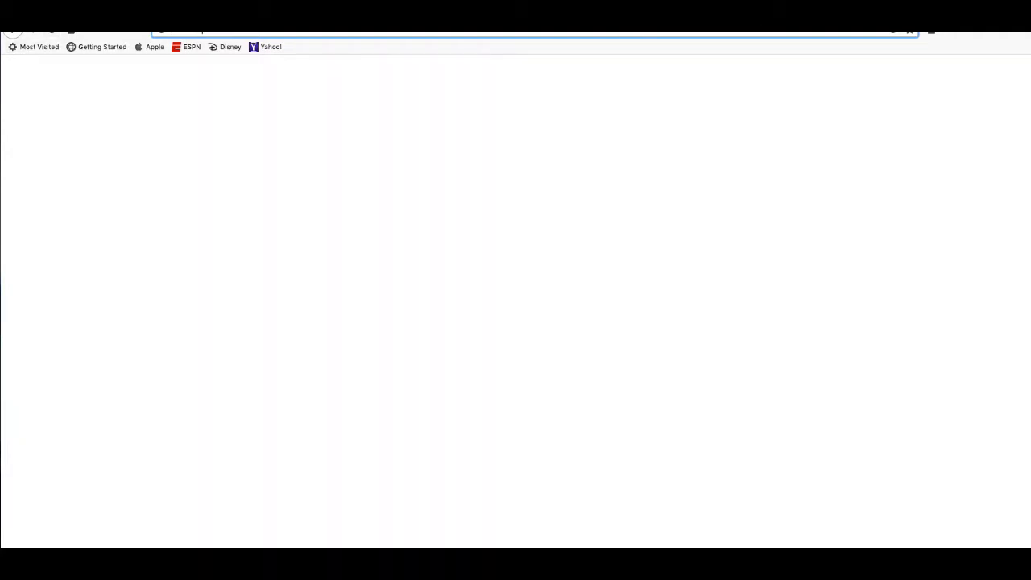
{"action": "left_click", "coordinate": [468, 10]}
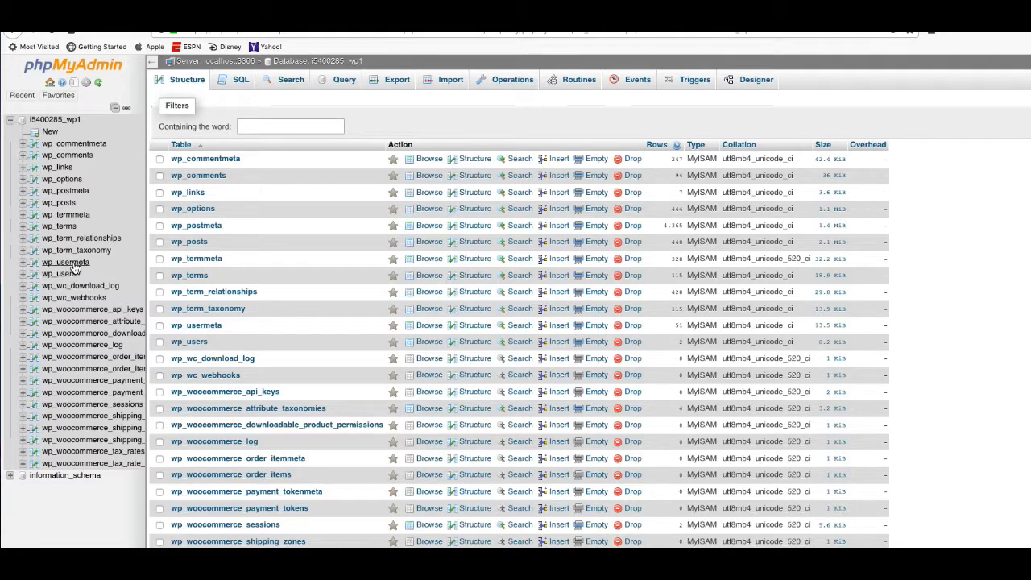
{"action": "left_click", "coordinate": [69, 179]}
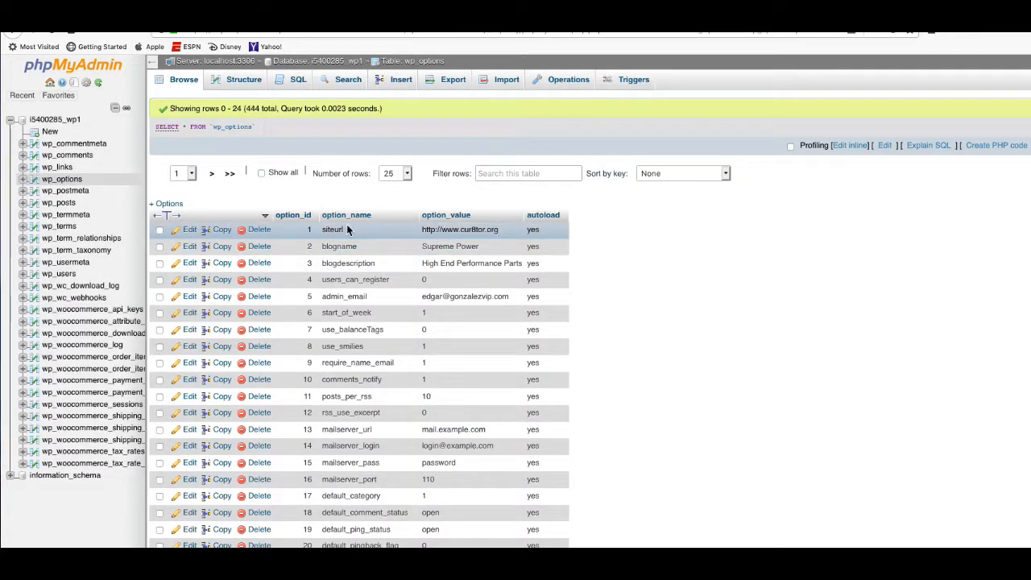
{"action": "left_click", "coordinate": [189, 230]}
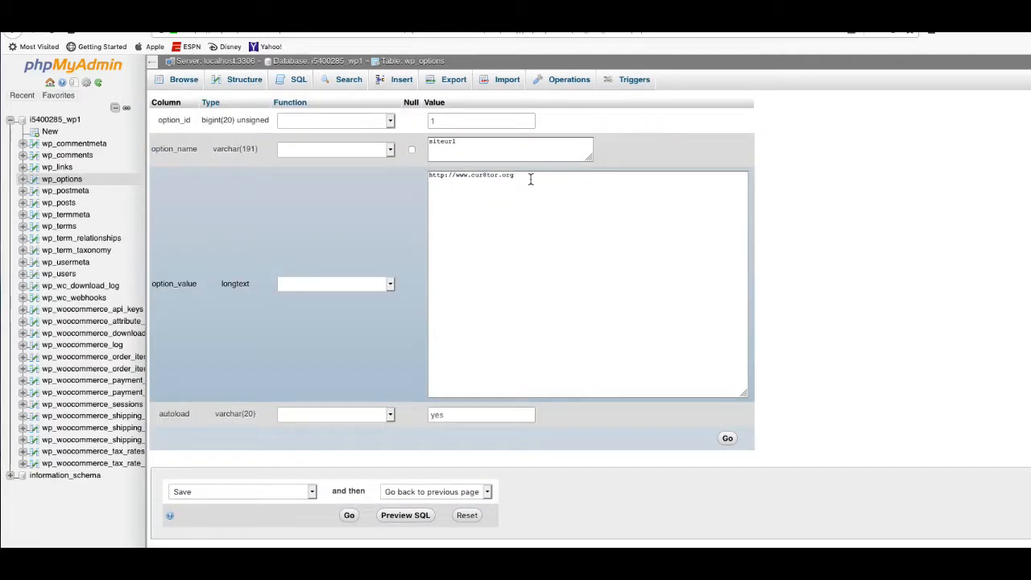
{"action": "left_click_drag", "start_coordinate": [530, 177], "coordinate": [403, 175]}
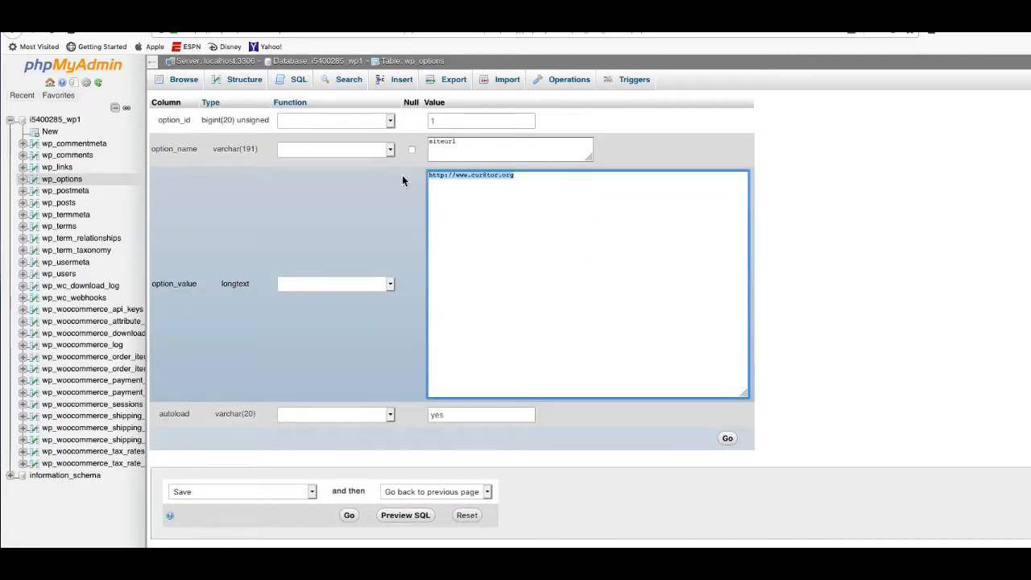
{"action": "type", "text": "supremtires.com"}
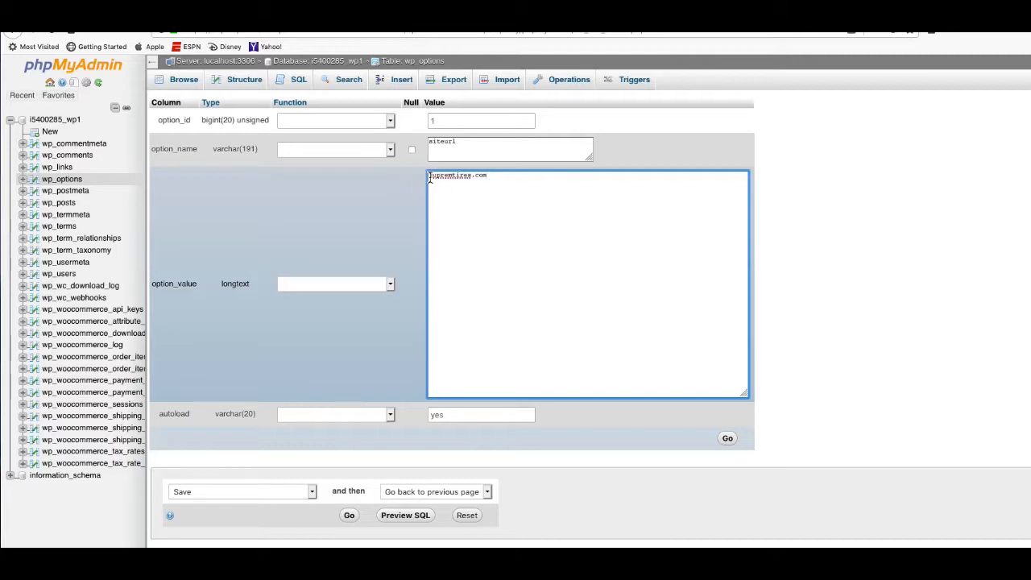
{"action": "left_click", "coordinate": [429, 176]}
{"action": "type", "text": "http://www."}
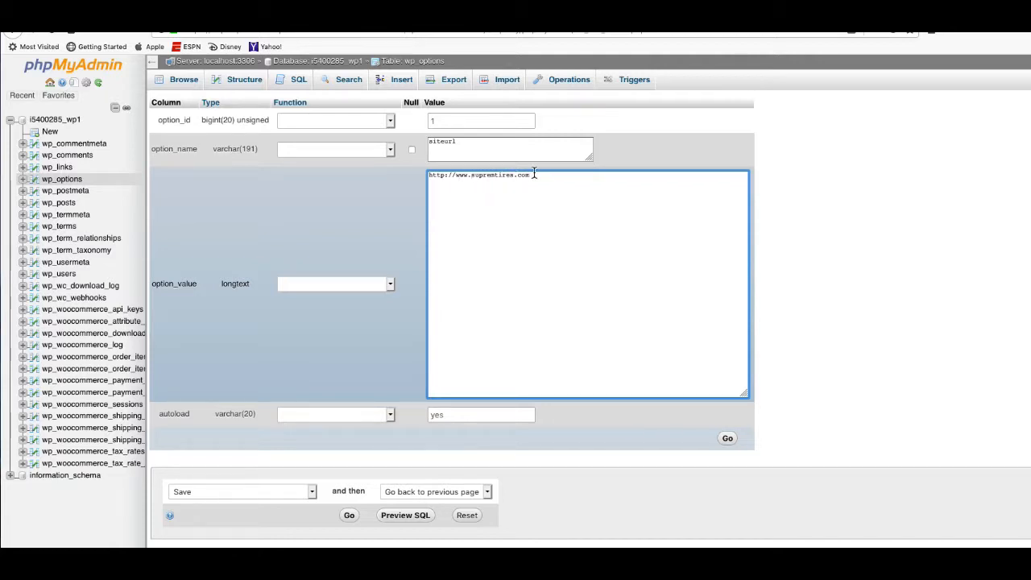
{"action": "left_click_drag", "start_coordinate": [532, 175], "coordinate": [410, 166]}
{"action": "right_click", "coordinate": [465, 173]}
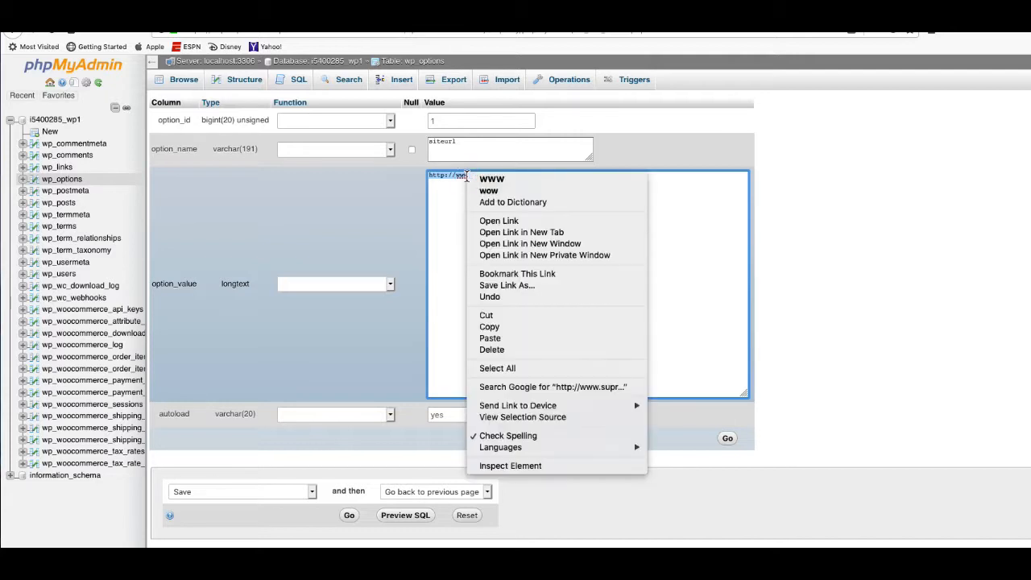
{"action": "left_click", "coordinate": [509, 328]}
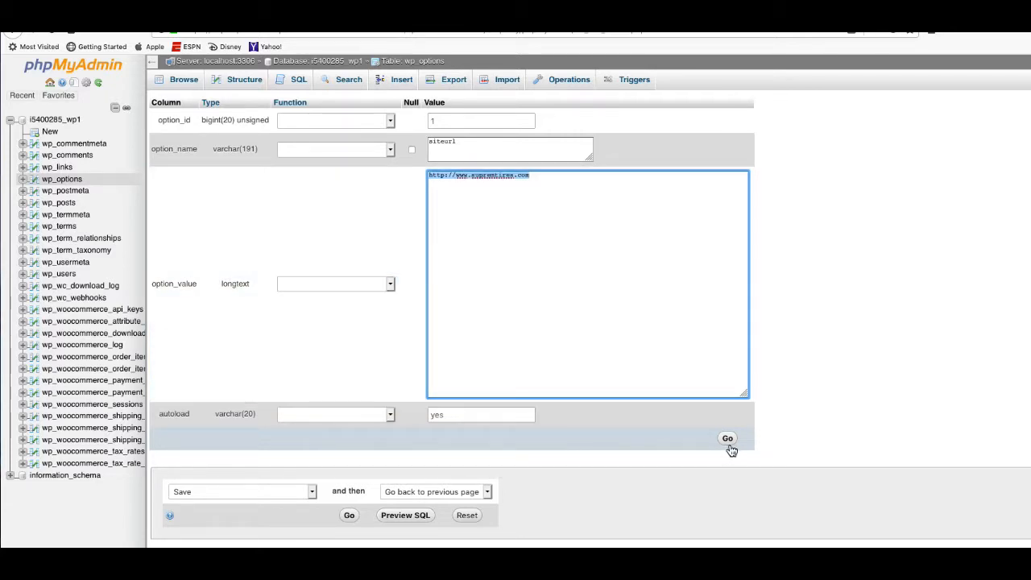
{"action": "left_click", "coordinate": [729, 445]}
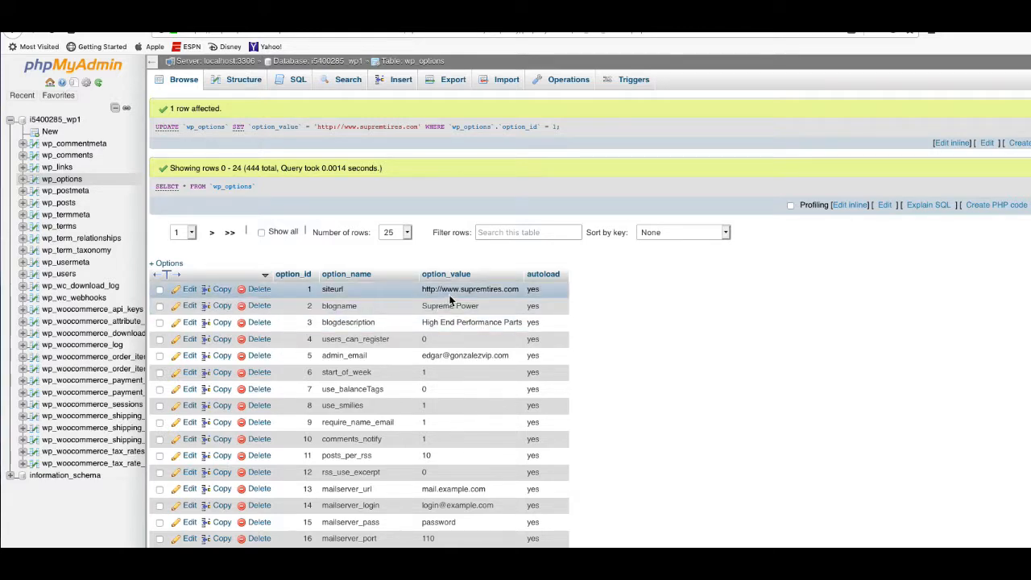
{"action": "scroll", "coordinate": [515, 329], "scroll_direction": "down", "scroll_amount": 1}
{"action": "scroll", "coordinate": [515, 328], "scroll_direction": "down", "scroll_amount": 5}
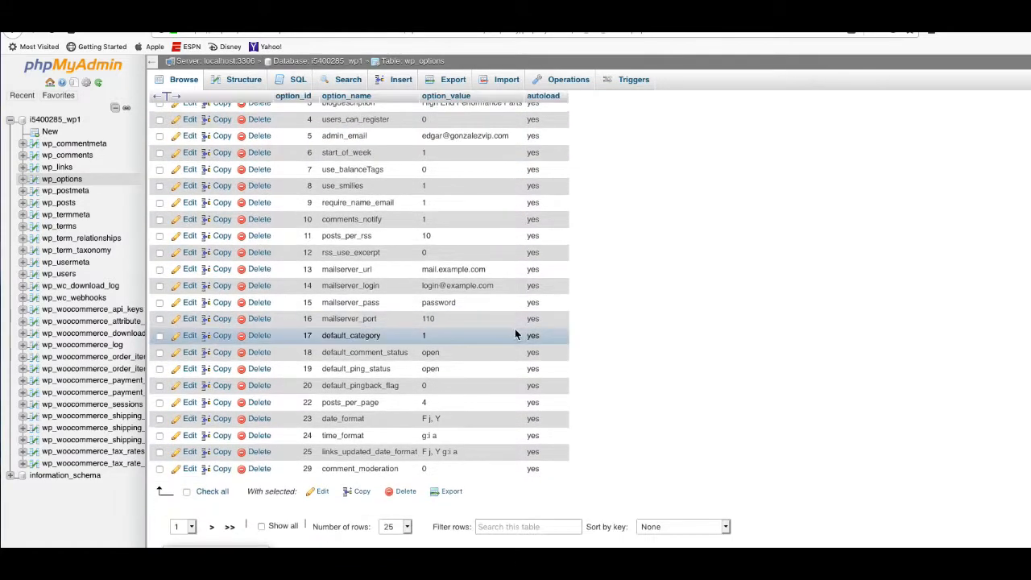
{"action": "left_click", "coordinate": [213, 527]}
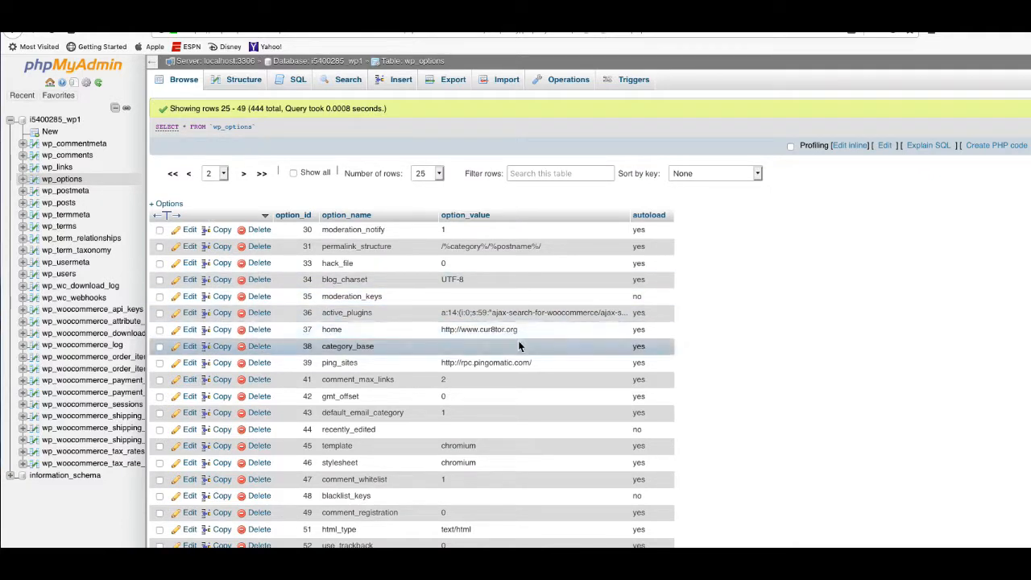
{"action": "left_click", "coordinate": [191, 332]}
{"action": "left_click_drag", "start_coordinate": [555, 182], "coordinate": [384, 166]}
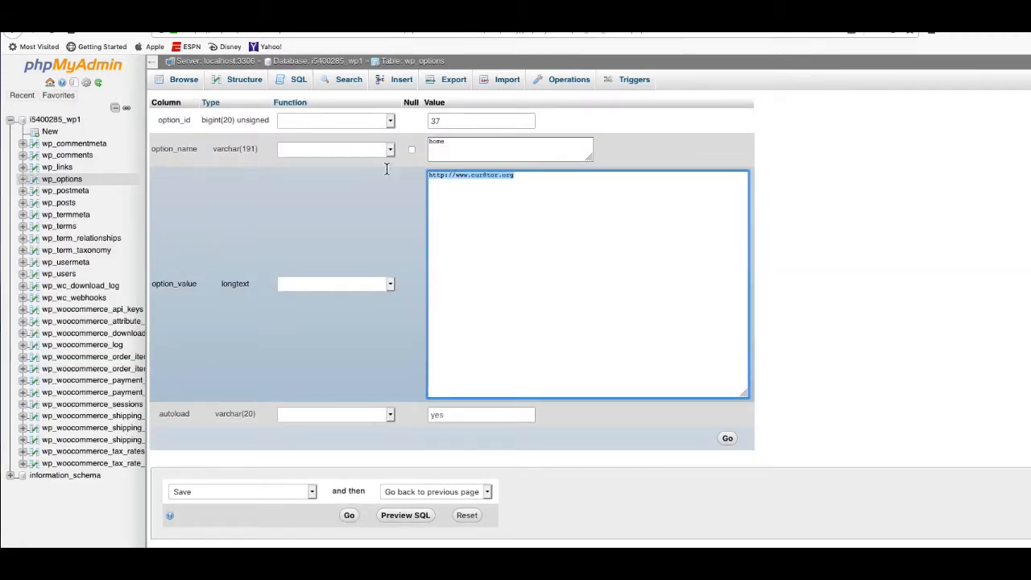
{"action": "key", "text": "super+v"}
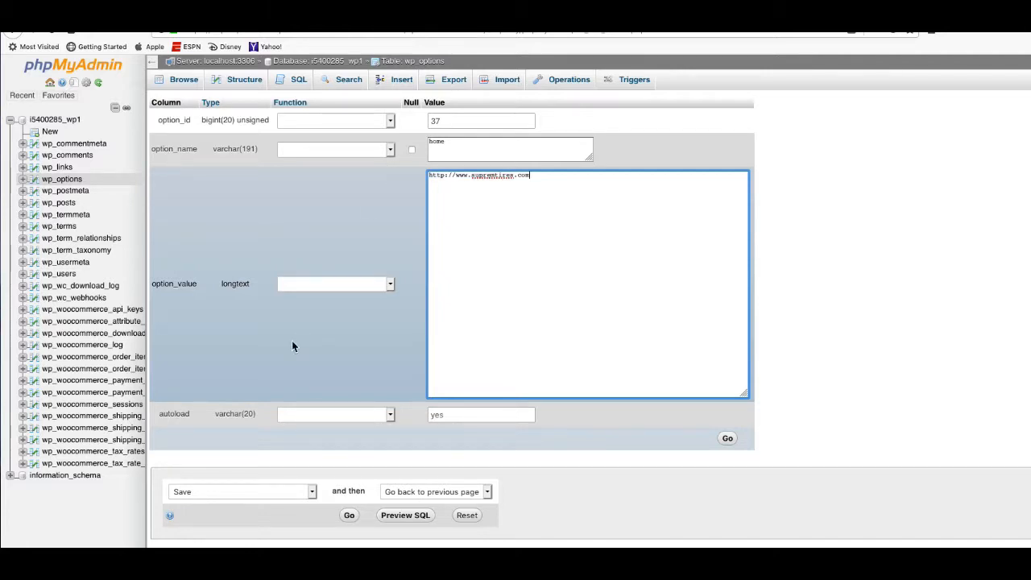
{"action": "left_click", "coordinate": [349, 516]}
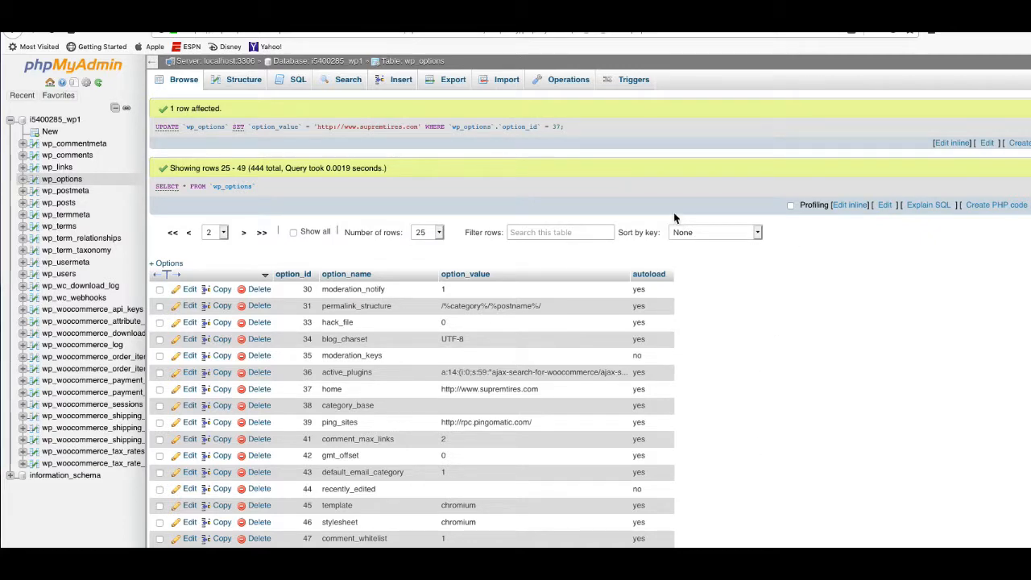
{"action": "key", "text": "ctrl+t"}
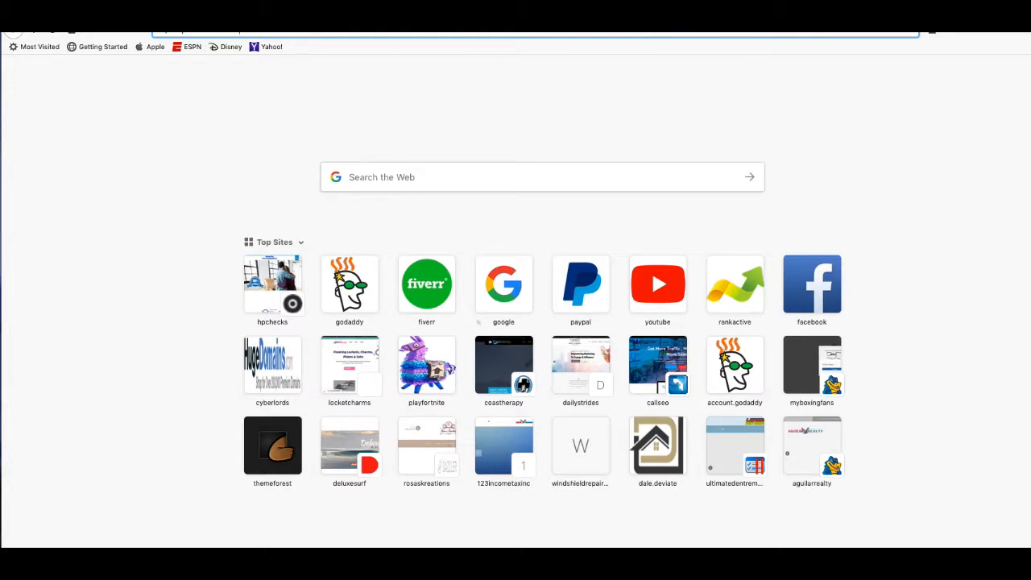
{"action": "key", "text": "Return"}
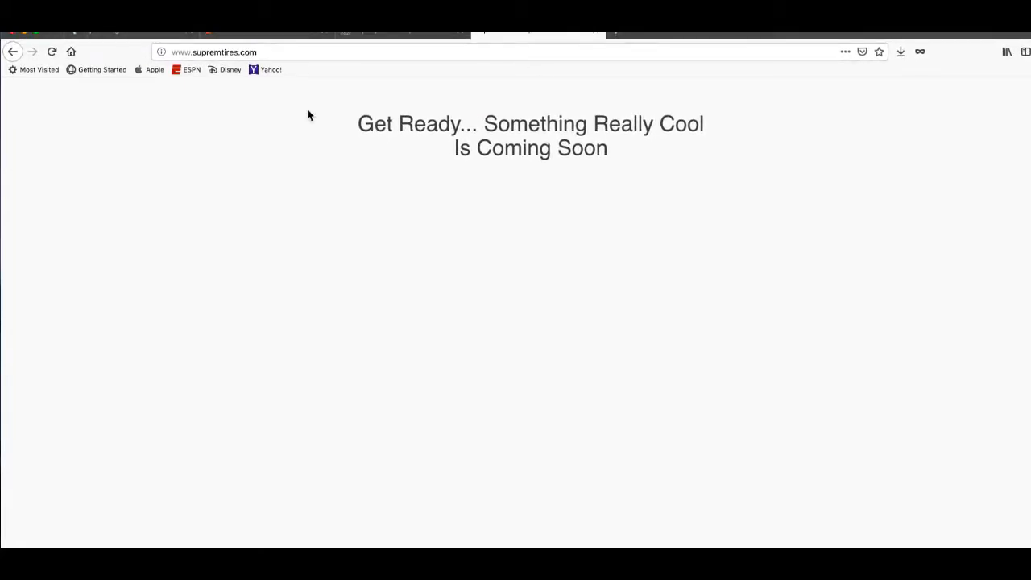
{"action": "left_click_drag", "start_coordinate": [359, 124], "coordinate": [651, 169]}
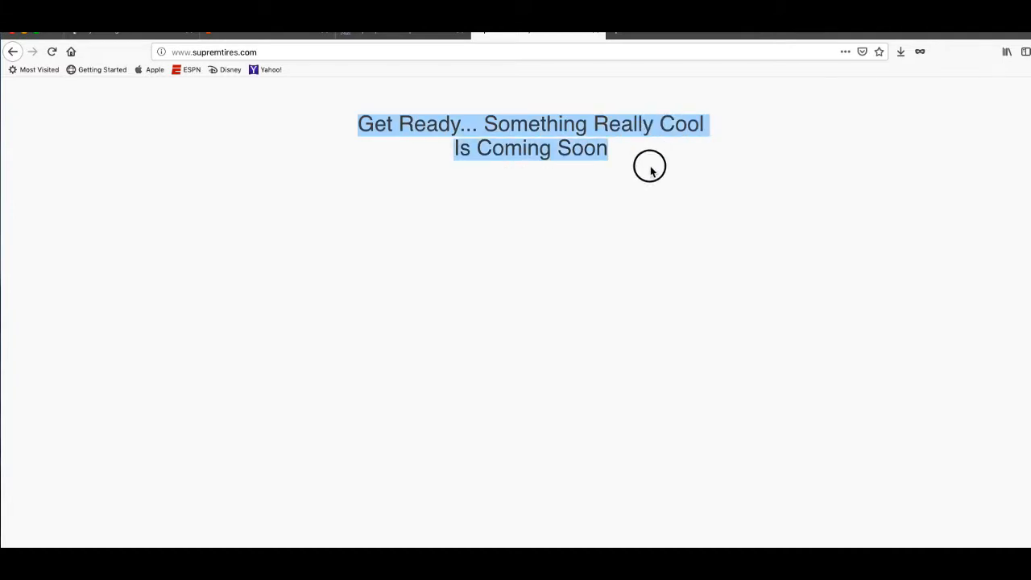
{"action": "left_click", "coordinate": [624, 208]}
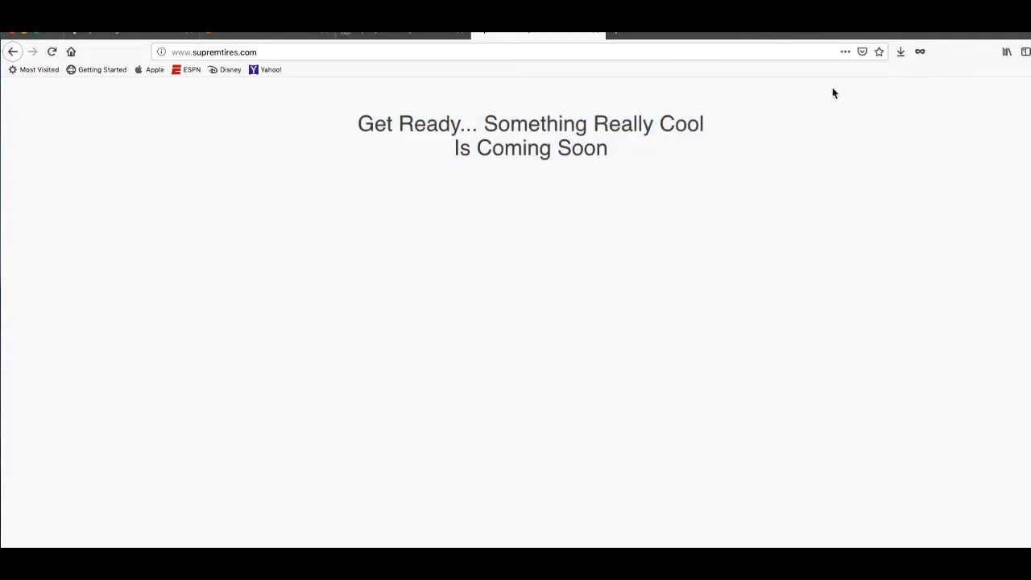
Compare it with the old cur8tor.org page in the other browser, then return to Firefox.
{"action": "left_click", "coordinate": [708, 33]}
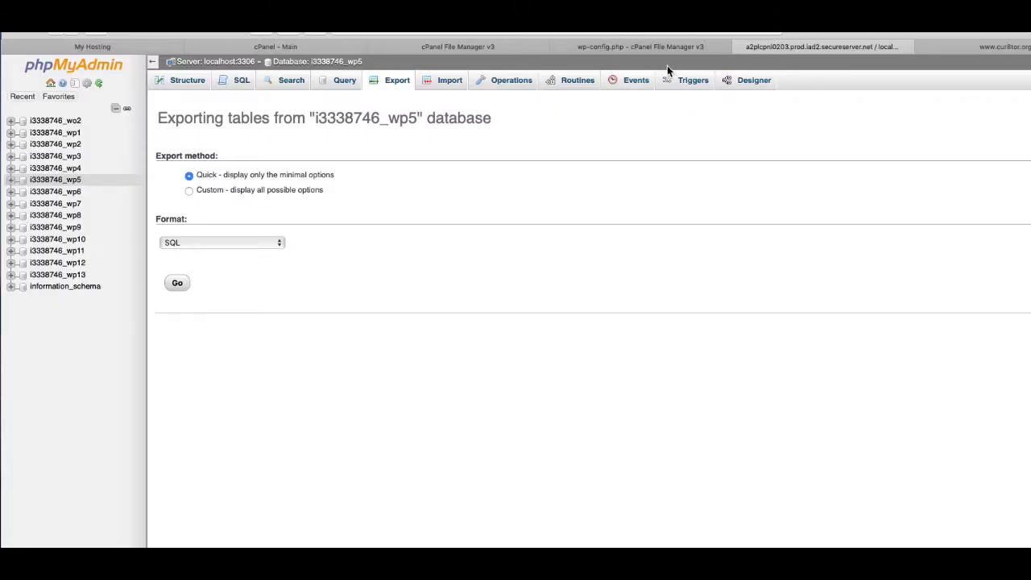
{"action": "left_click", "coordinate": [954, 48]}
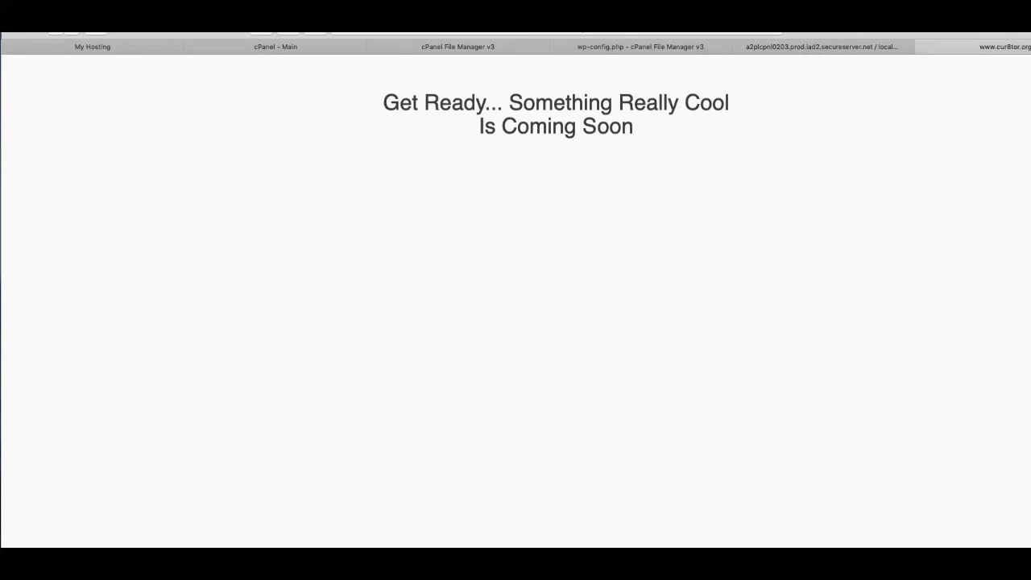
{"action": "left_click_drag", "start_coordinate": [811, 27], "coordinate": [808, 69]}
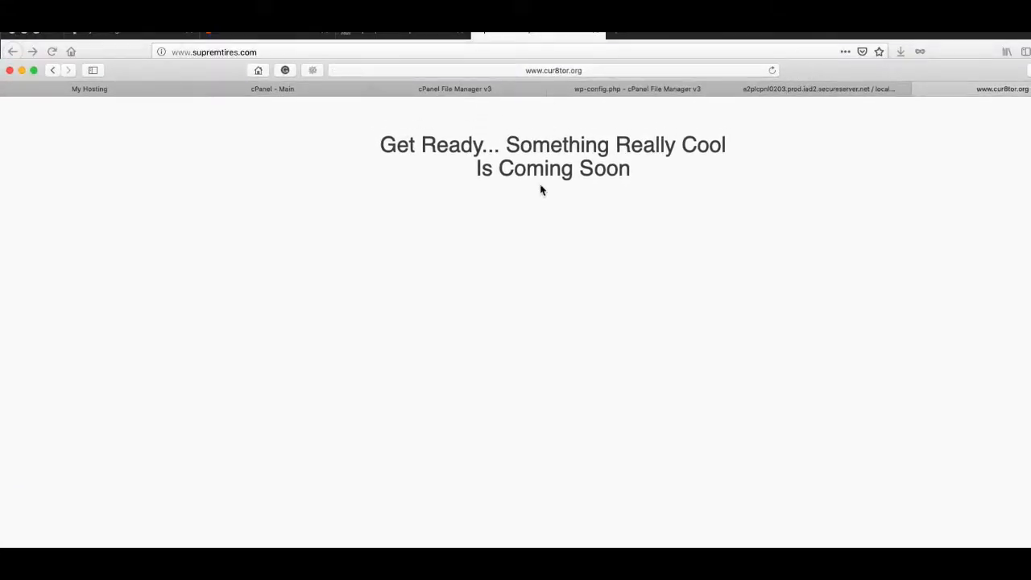
{"action": "left_click_drag", "start_coordinate": [375, 133], "coordinate": [675, 167]}
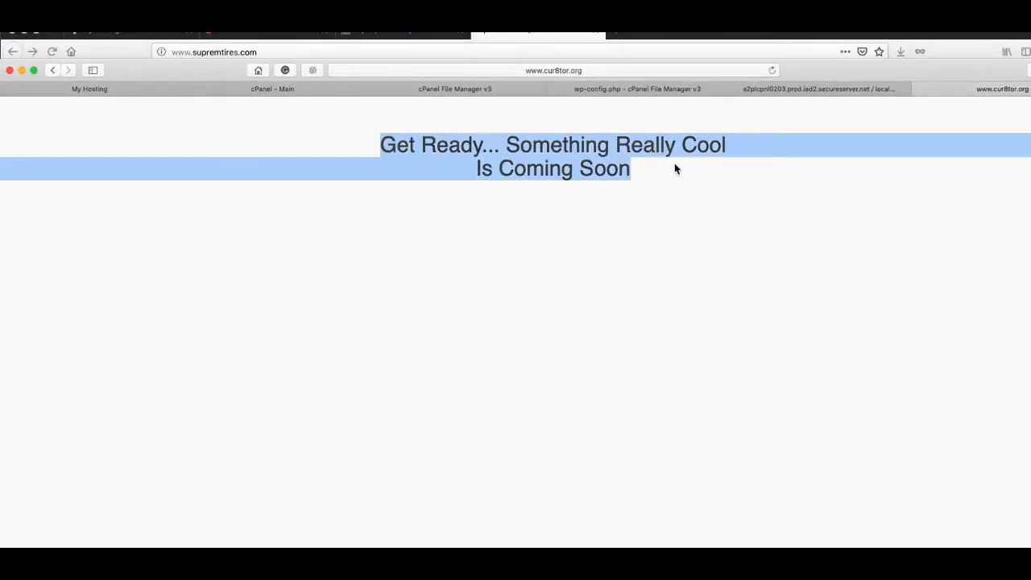
{"action": "left_click_drag", "start_coordinate": [807, 68], "coordinate": [850, 87]}
{"action": "left_click", "coordinate": [781, 36]}
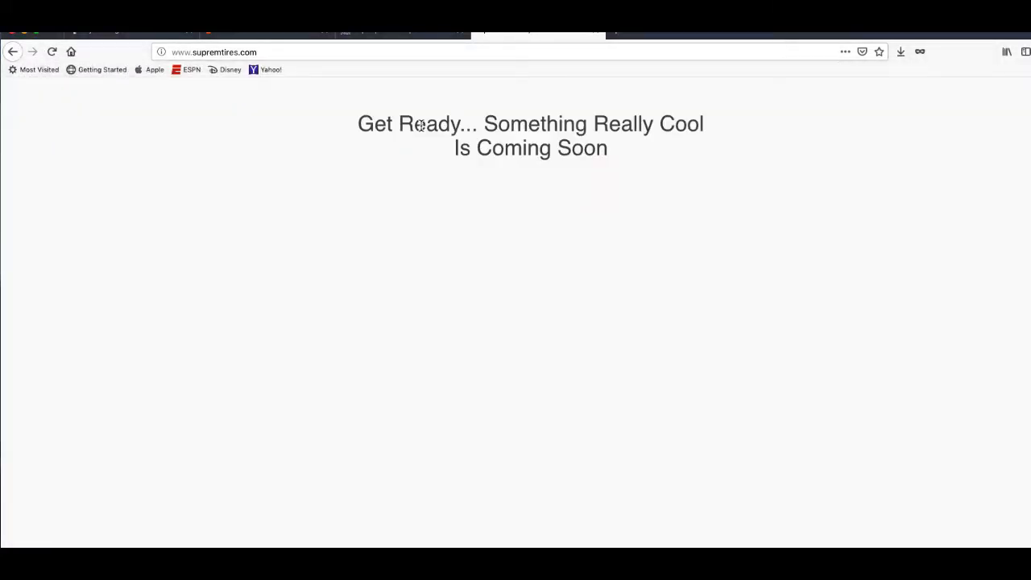